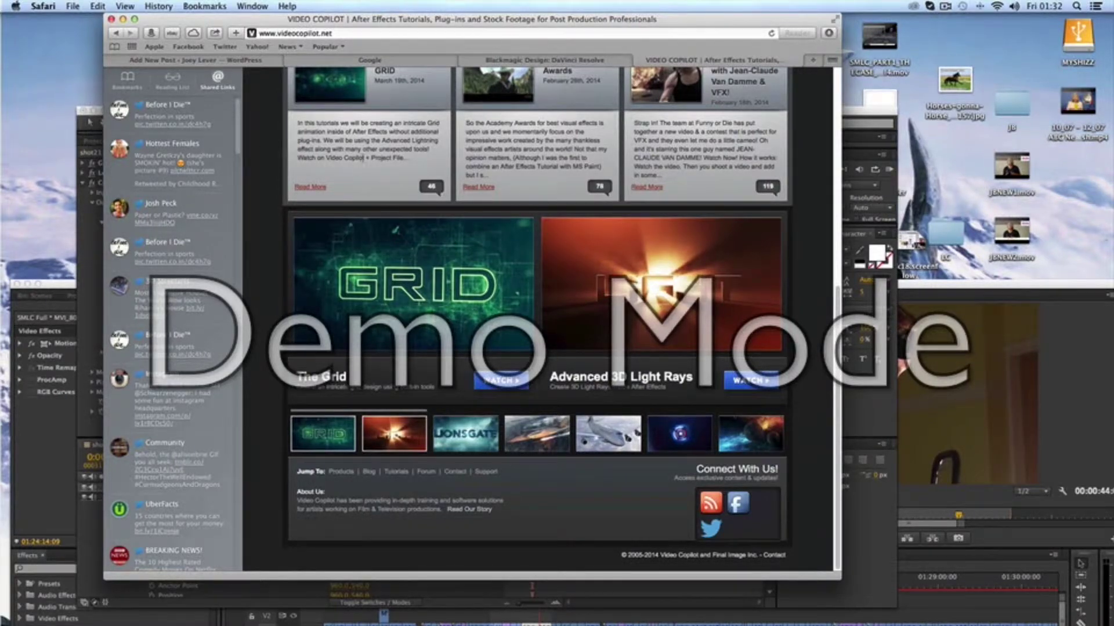
# Step: Browse the videocopilot.net posts, then move the Safari window down-right to uncover After Effects
pyautogui.scroll(10, 265, 147)
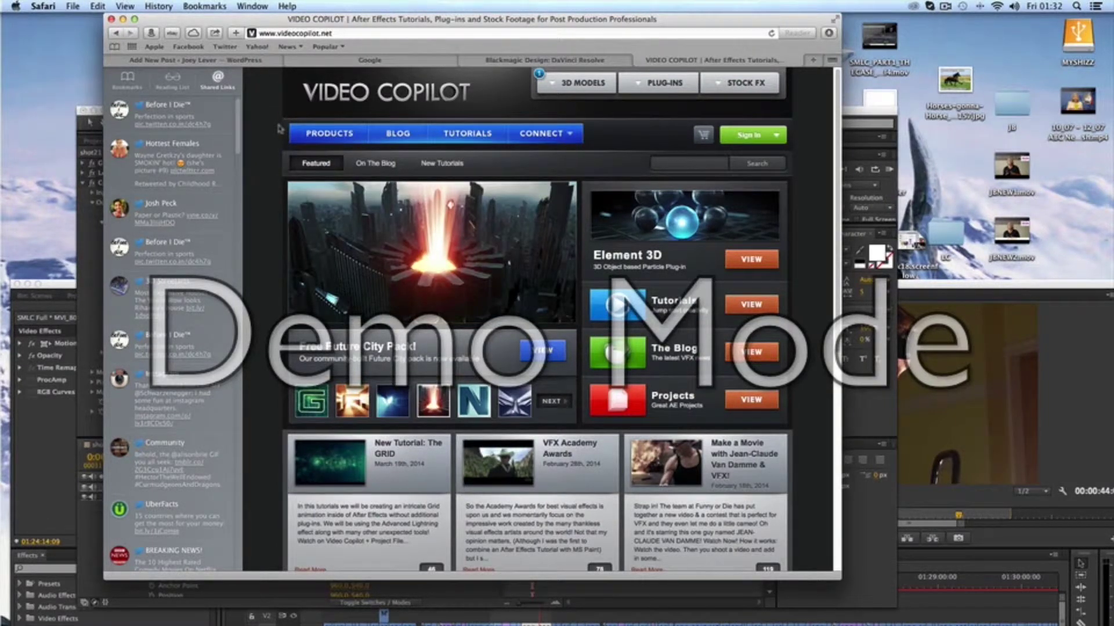
pyautogui.scroll(-5, 279, 128)
pyautogui.scroll(-3, 279, 127)
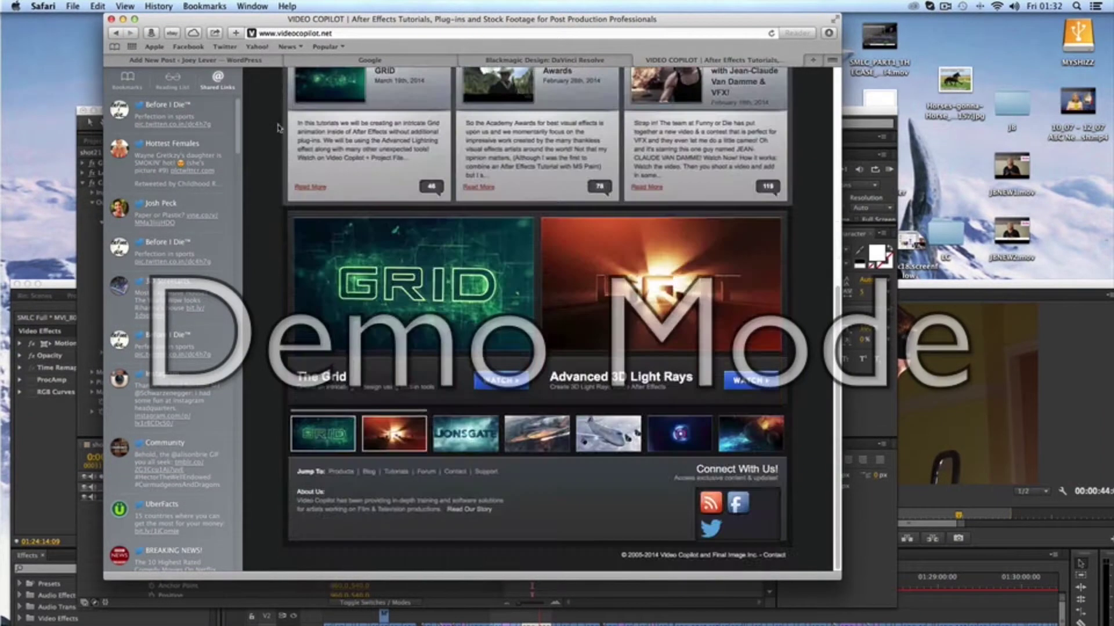
pyautogui.scroll(6, 278, 132)
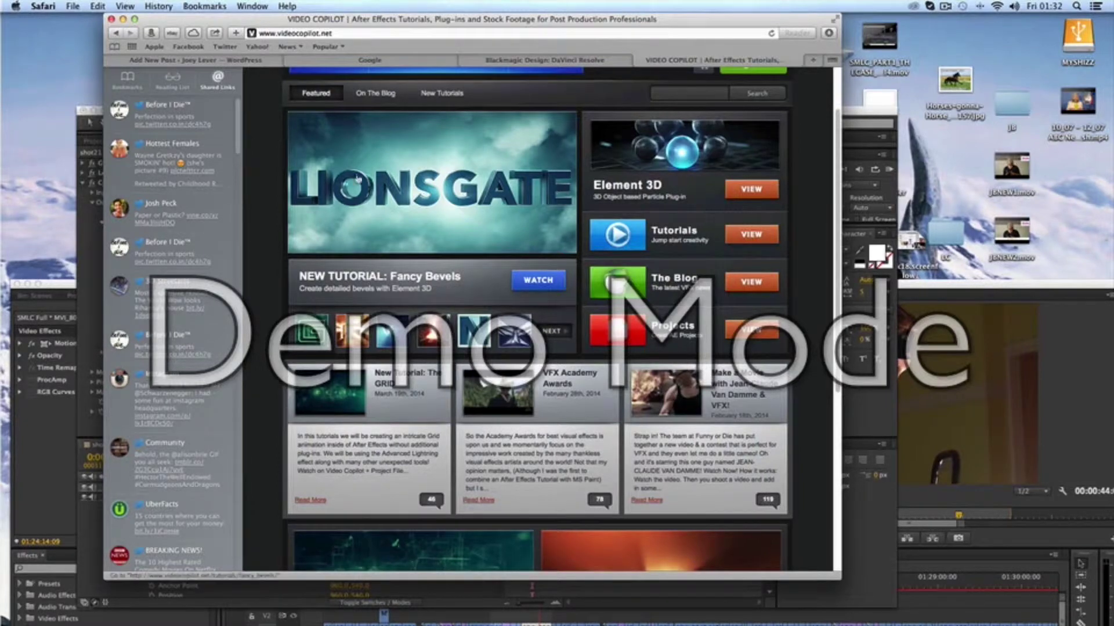
pyautogui.scroll(-5, 357, 181)
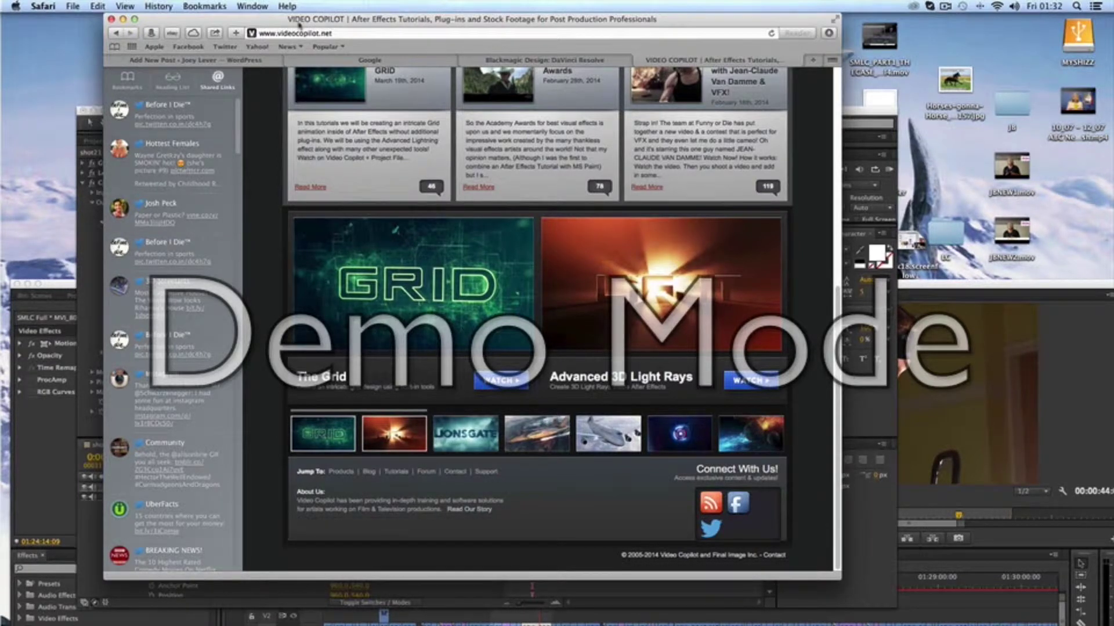
pyautogui.moveTo(299, 23); pyautogui.dragTo(290, 22)
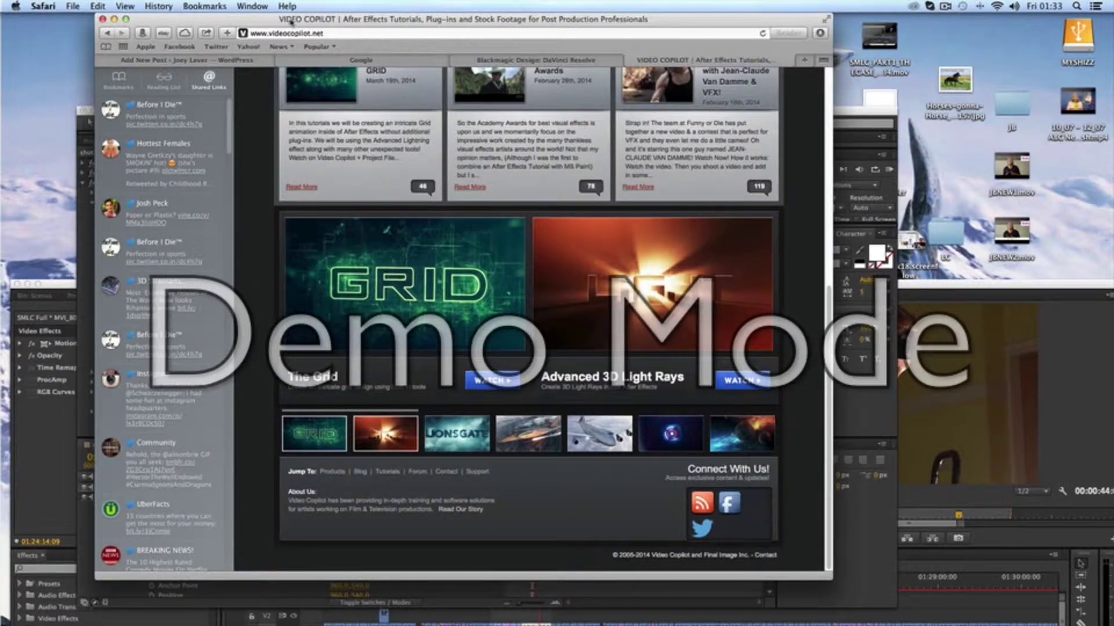
pyautogui.moveTo(291, 21); pyautogui.dragTo(498, 399)
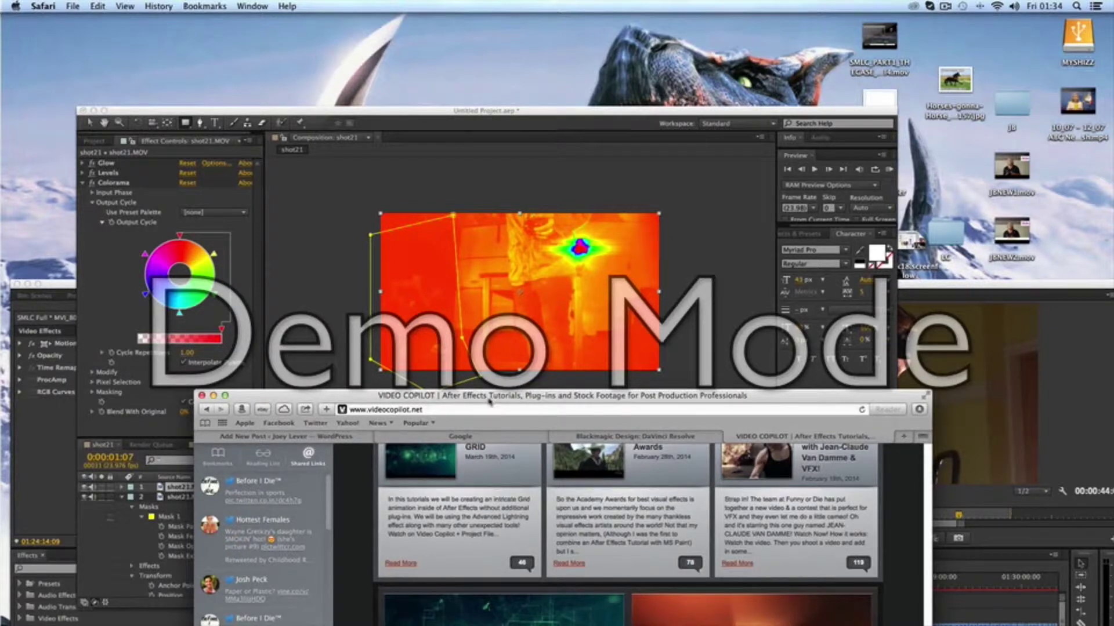
# Step: Raise Premiere Pro's SMLCFULL project window to the top of the screen and bring Safari forward
pyautogui.moveTo(572, 111); pyautogui.dragTo(591, 4)
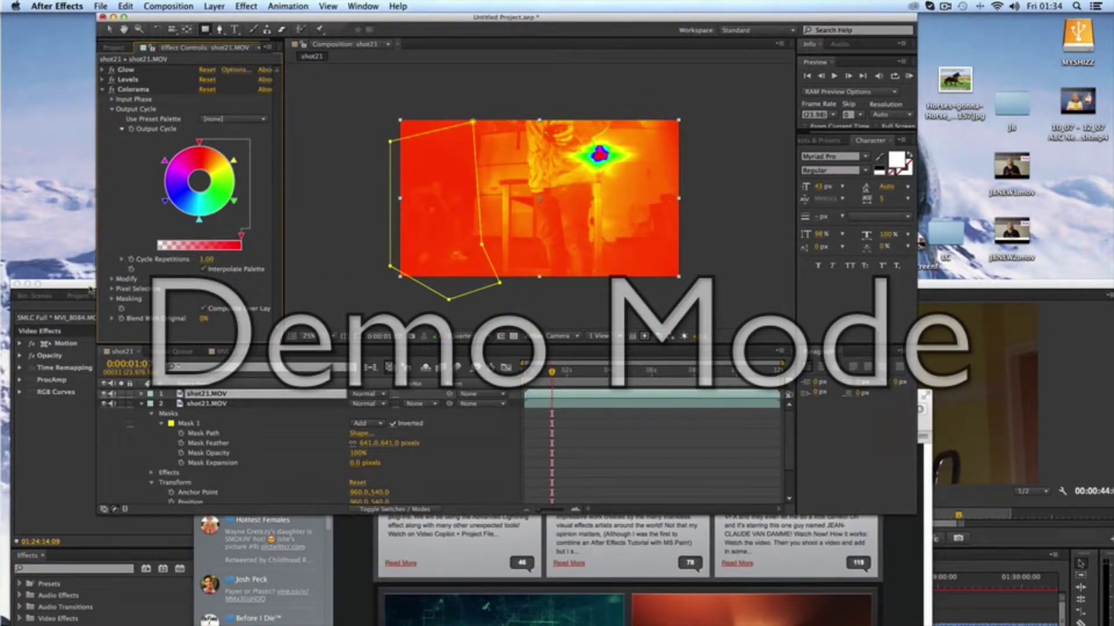
pyautogui.moveTo(89, 286); pyautogui.dragTo(78, 19)
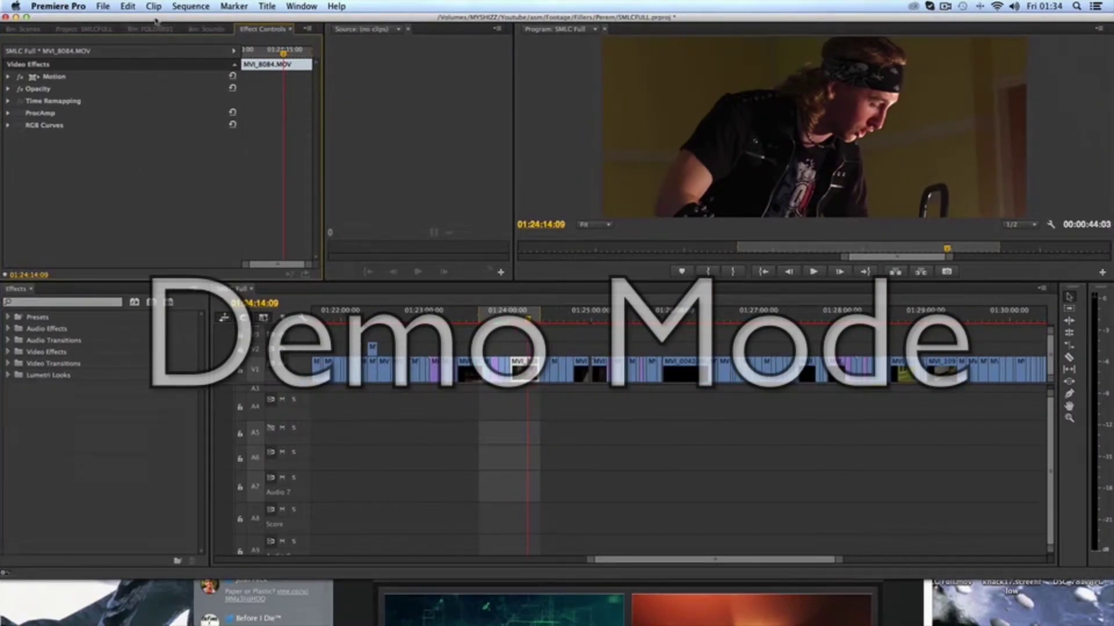
pyautogui.moveTo(159, 23); pyautogui.dragTo(159, 252)
pyautogui.click(403, 123)
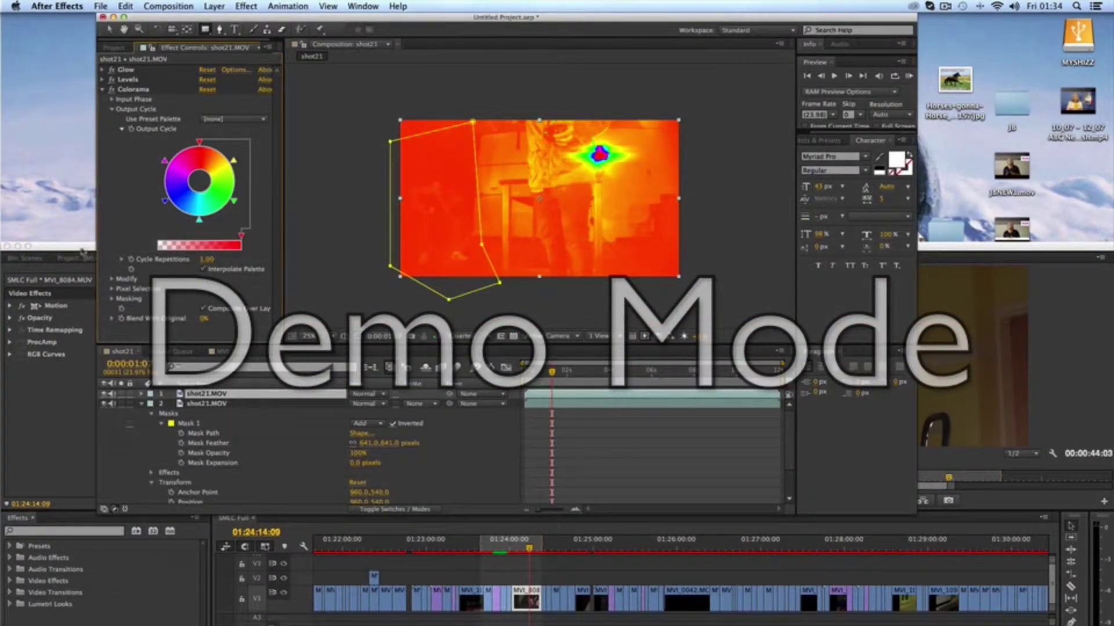
pyautogui.moveTo(83, 249); pyautogui.dragTo(83, 29)
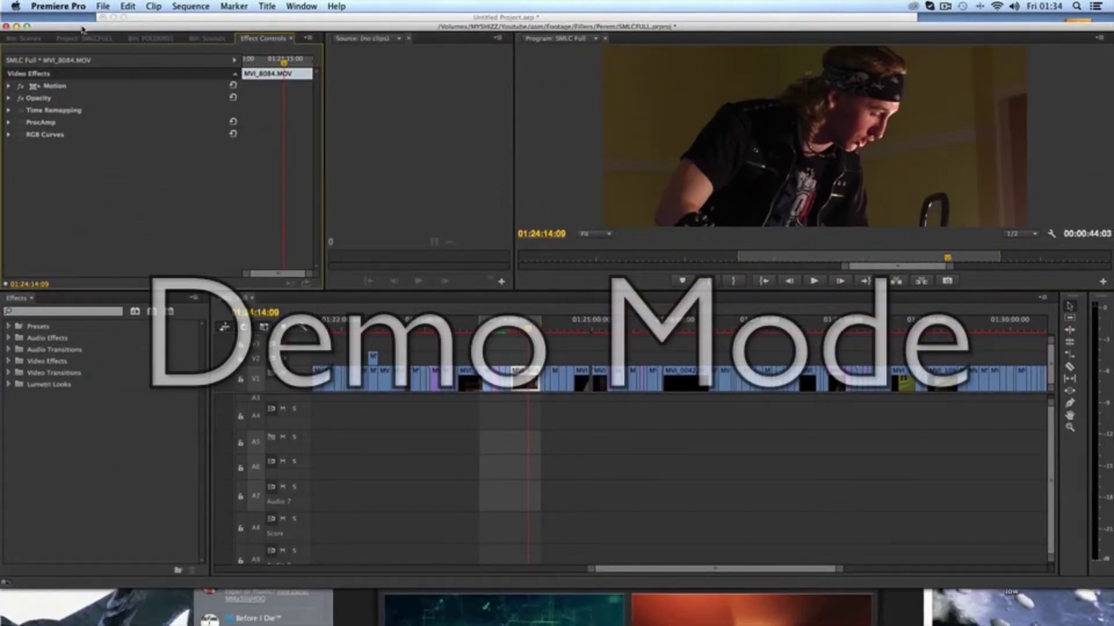
pyautogui.moveTo(83, 30); pyautogui.dragTo(80, 27)
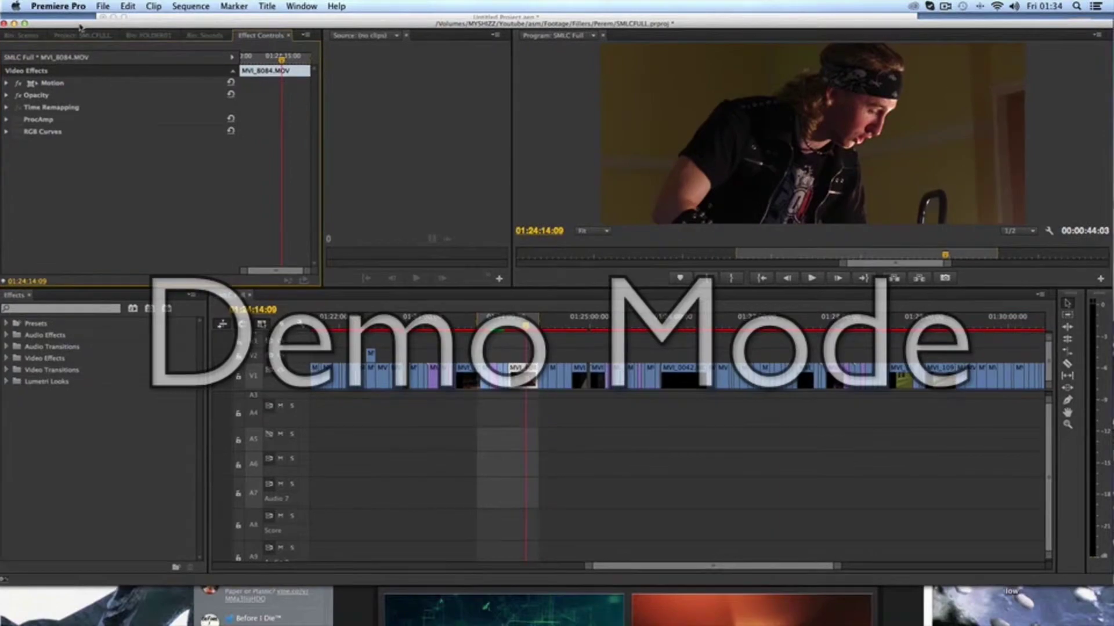
pyautogui.click(389, 606)
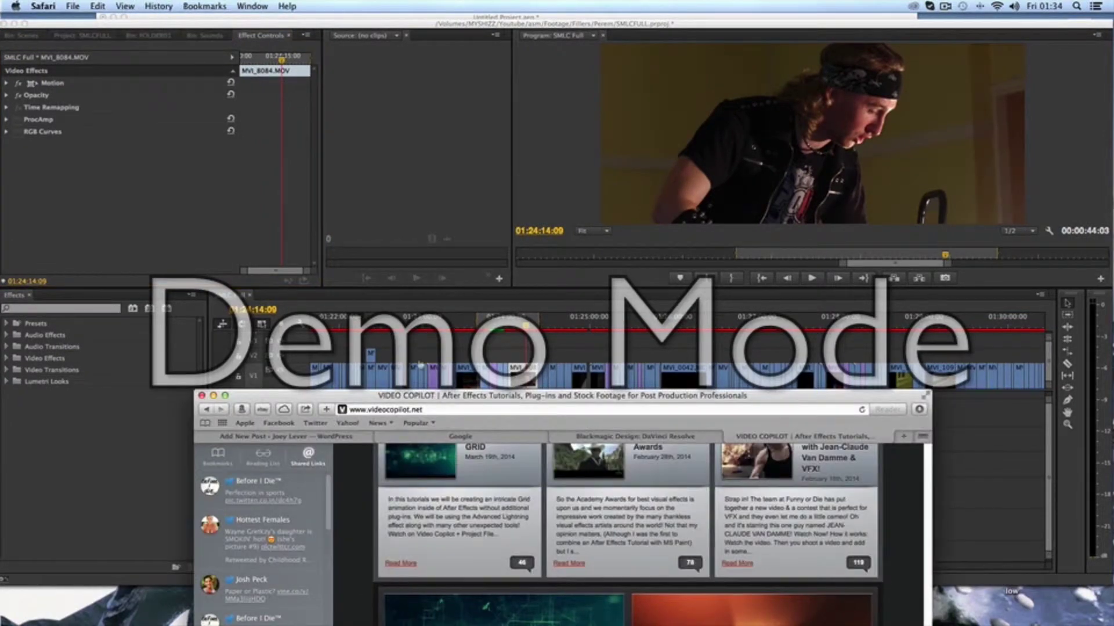
# Step: Show the Blackmagic Design DaVinci Resolve page in Safari, then bring Premiere Pro forward and minimize it
pyautogui.moveTo(475, 395); pyautogui.dragTo(424, 19)
pyautogui.click(554, 60)
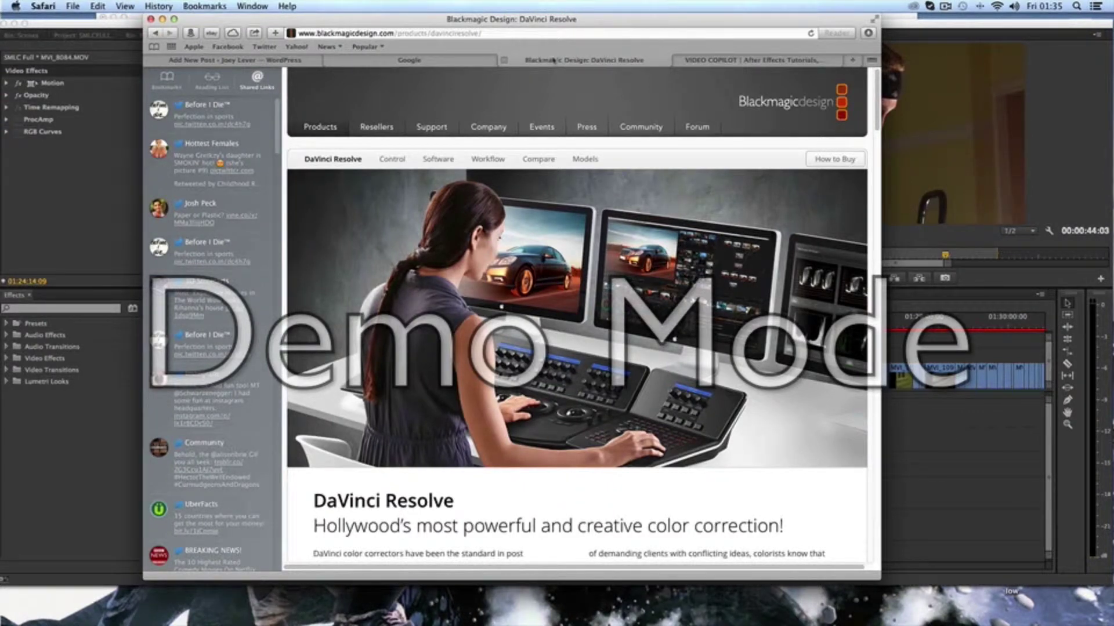
pyautogui.scroll(-10, 590, 418)
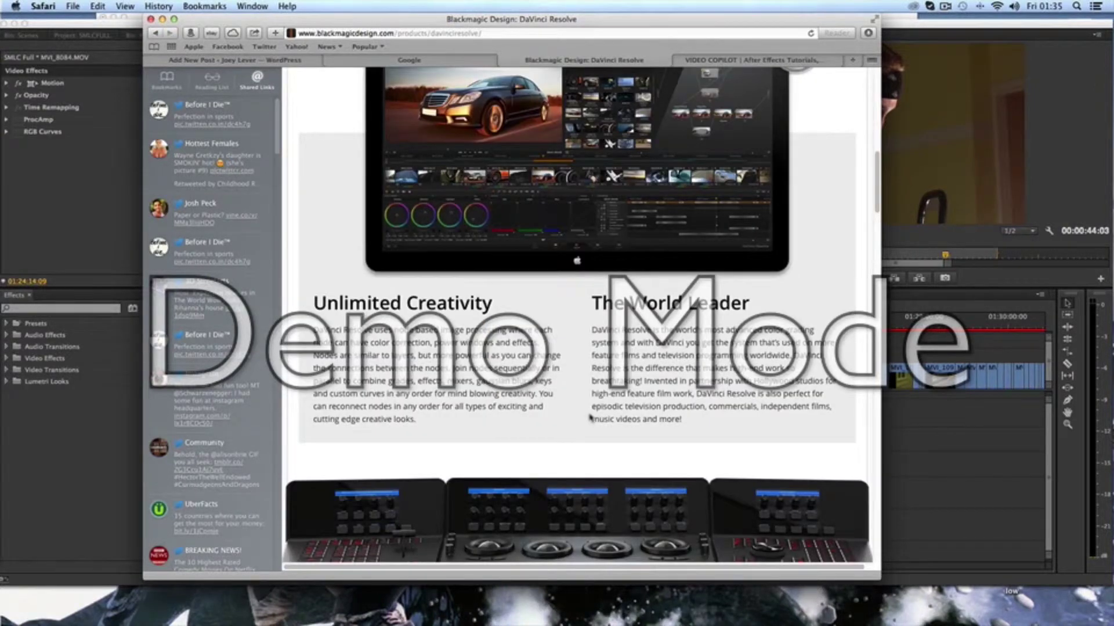
pyautogui.click(910, 240)
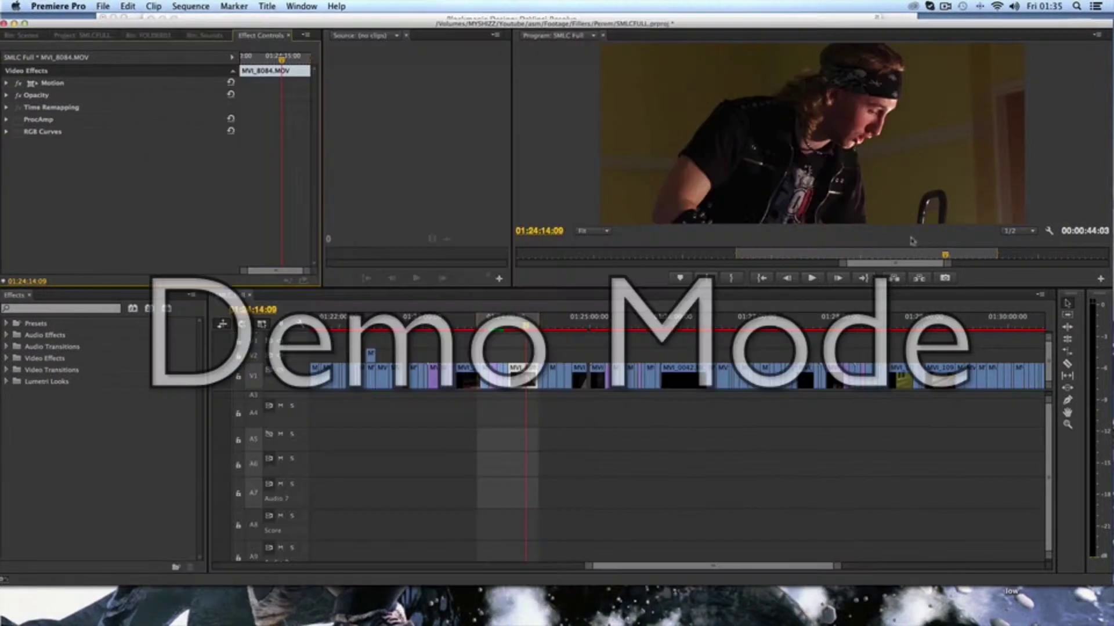
pyautogui.doubleClick(769, 24)
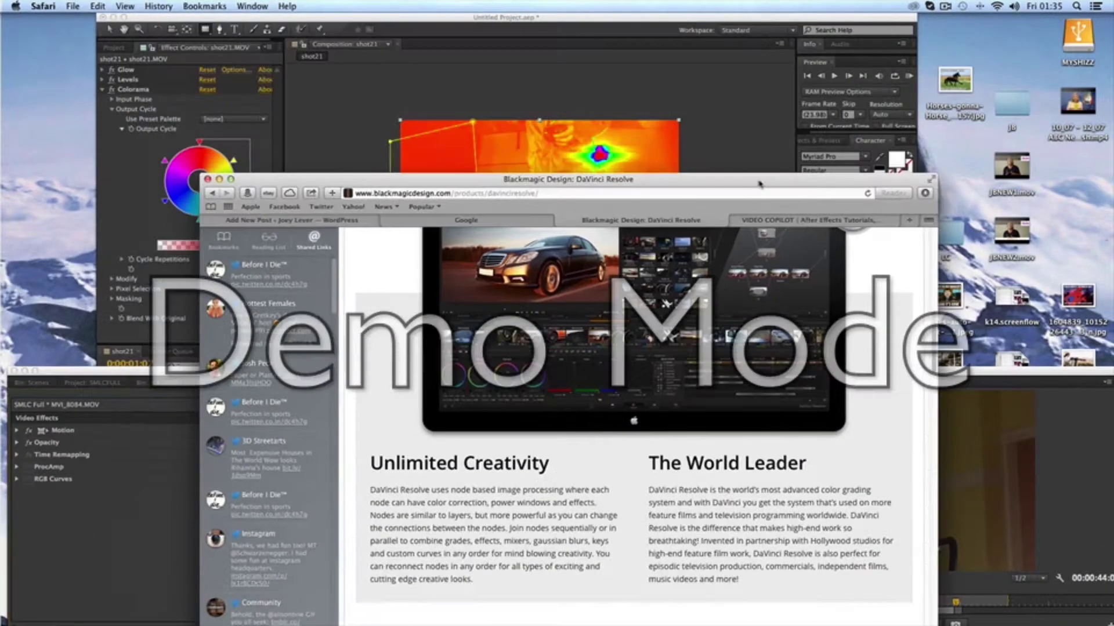
# Step: Minimize Safari so After Effects and the Colorama-tinted shot21 composition are frontmost
pyautogui.doubleClick(704, 23)
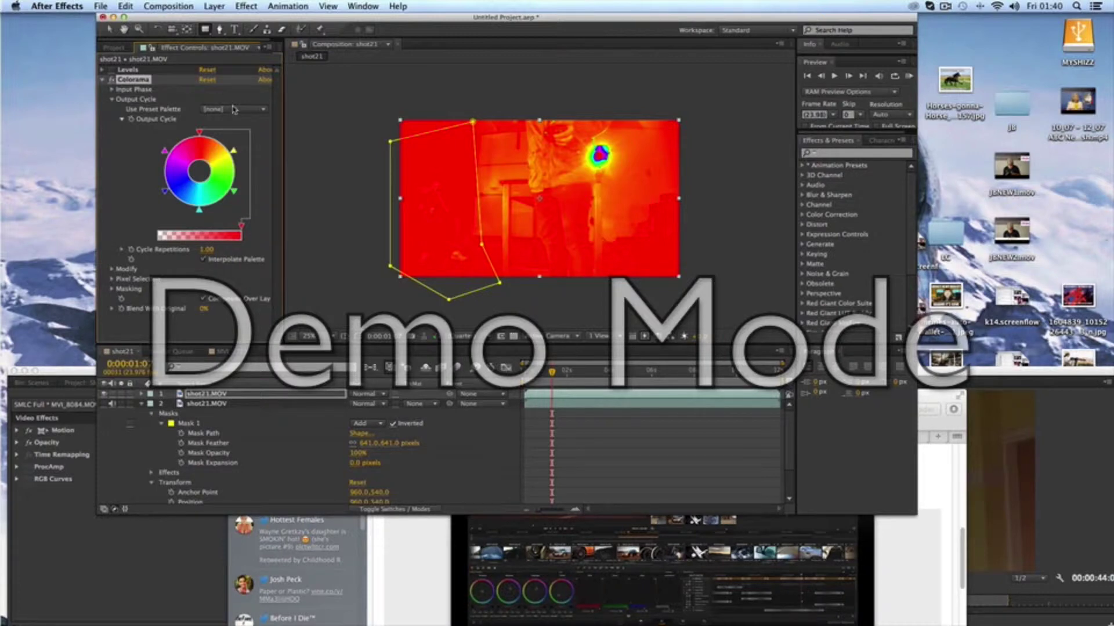
# Step: Add CC Toner to shot21 with blue midtones, blended partly with the original footage
pyautogui.click(214, 7)
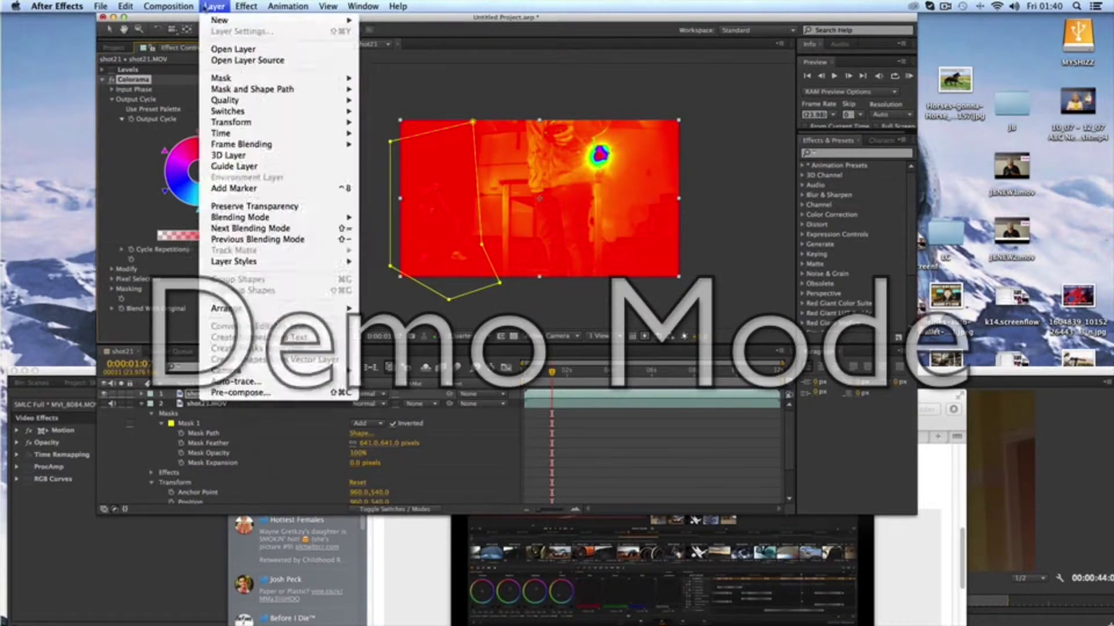
pyautogui.moveTo(246, 6)
pyautogui.moveTo(293, 105)
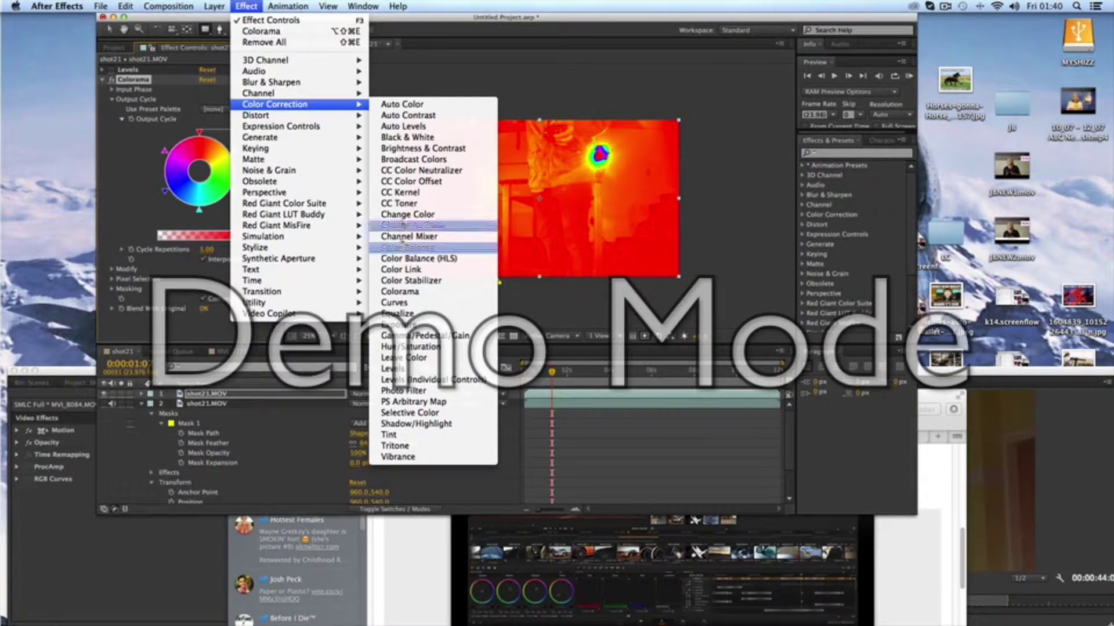
pyautogui.click(400, 205)
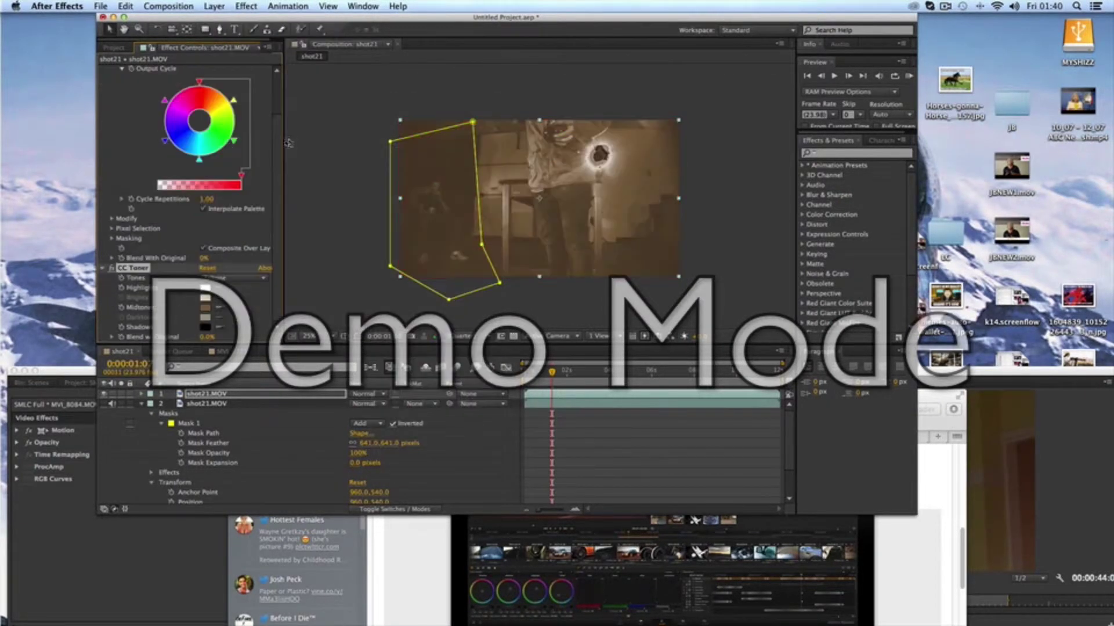
pyautogui.click(206, 309)
pyautogui.click(392, 308)
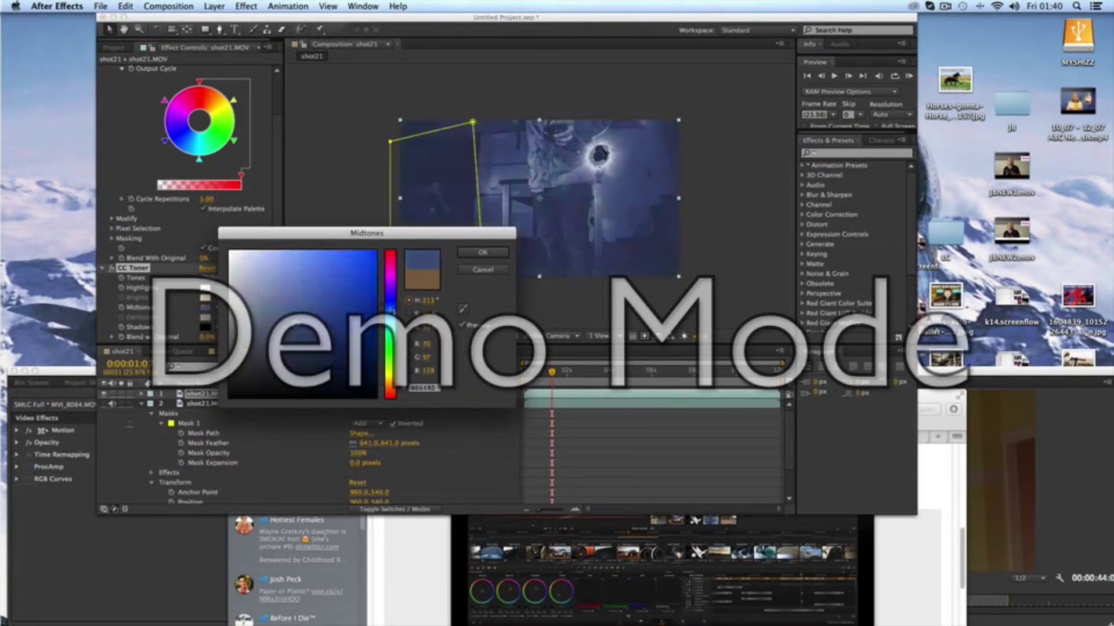
pyautogui.click(482, 252)
pyautogui.moveTo(217, 341); pyautogui.dragTo(223, 338)
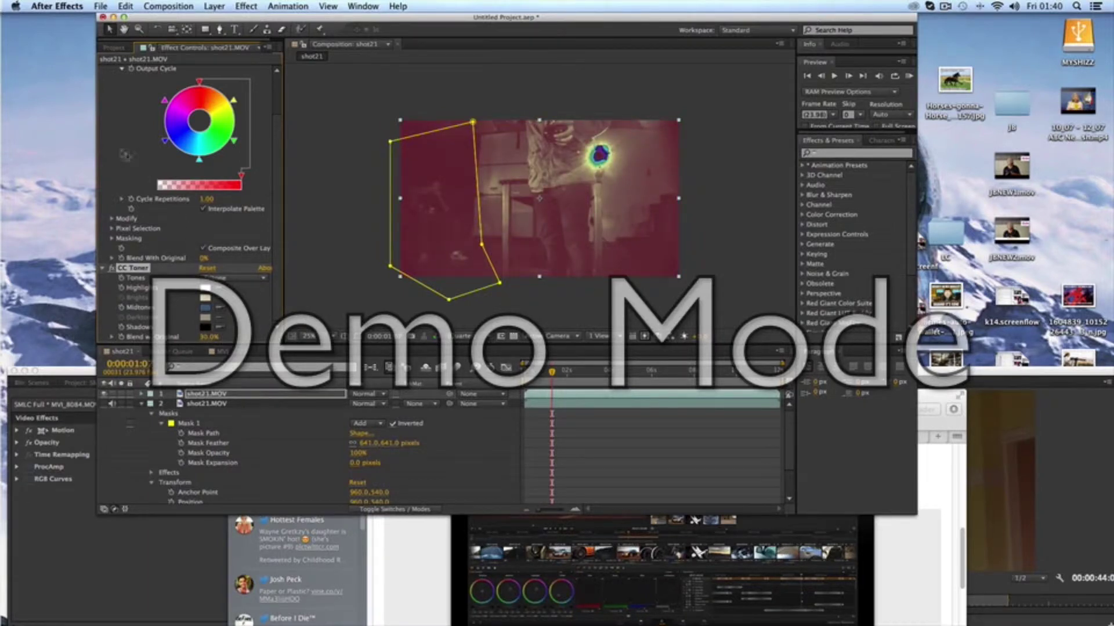
pyautogui.scroll(1, 191, 252)
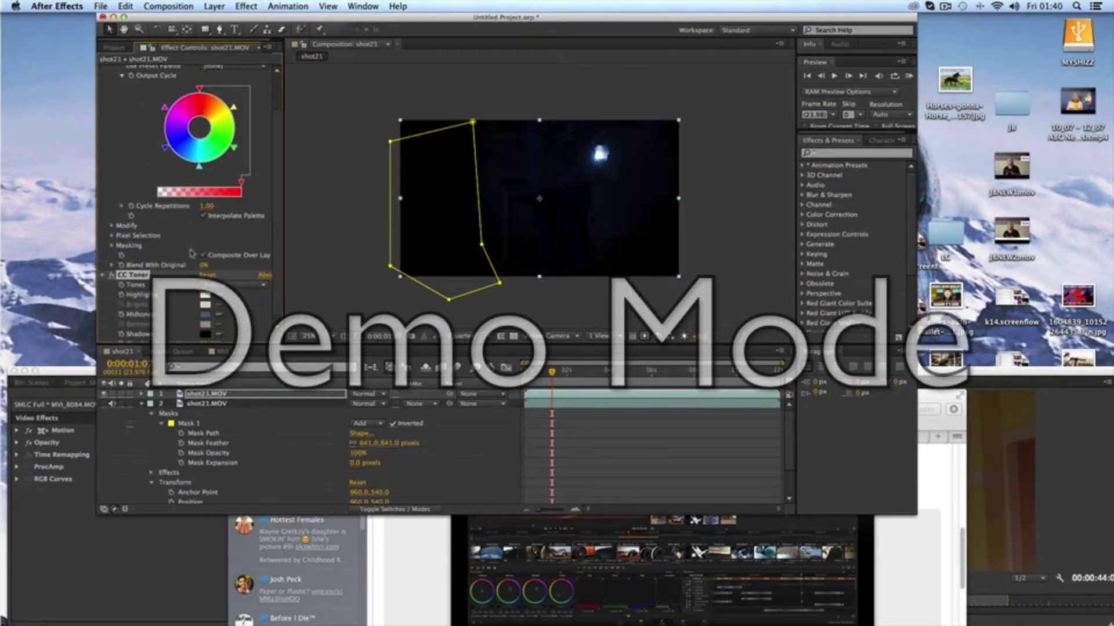
pyautogui.scroll(-1, 210, 322)
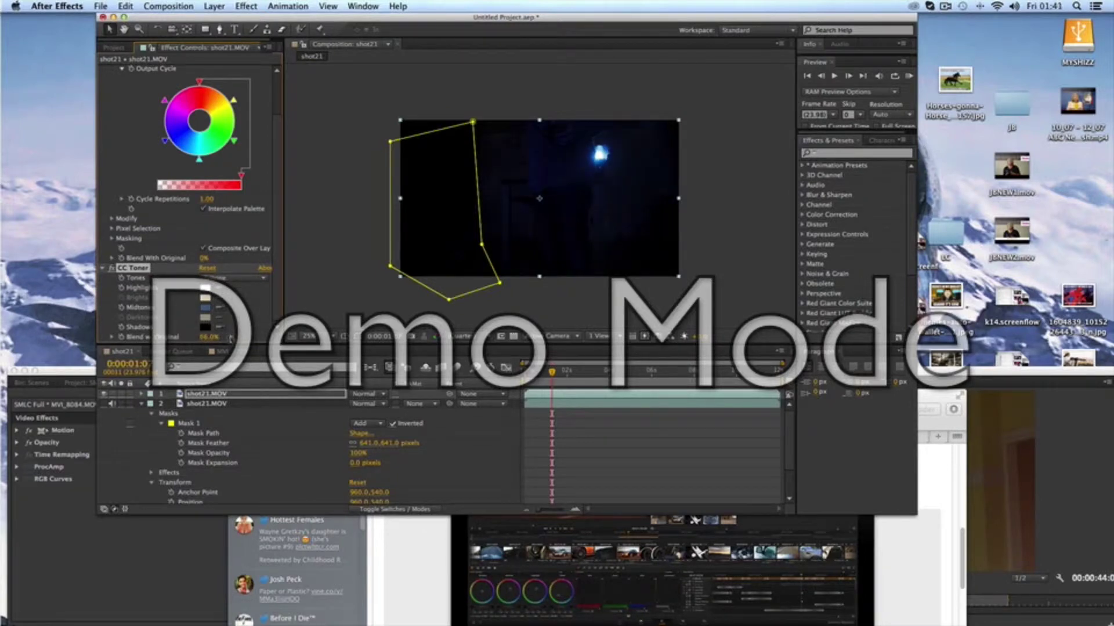
# Step: Set CC Toner shadows to red and highlights to white, then delete the effect
pyautogui.click(206, 327)
pyautogui.click(366, 263)
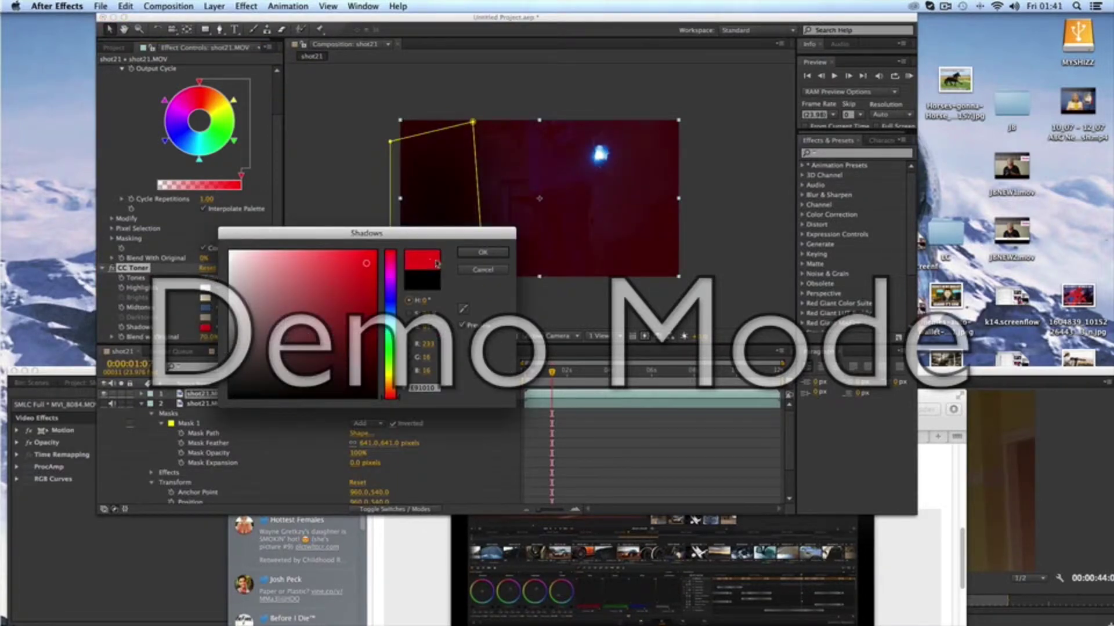
pyautogui.click(482, 253)
pyautogui.click(205, 287)
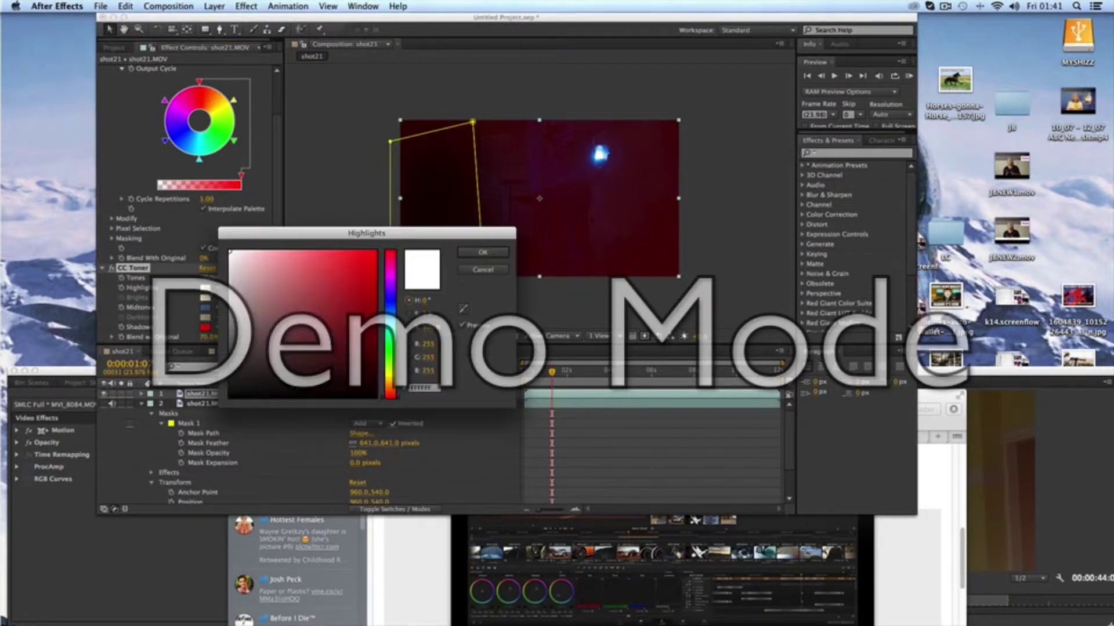
pyautogui.click(392, 361)
pyautogui.click(473, 254)
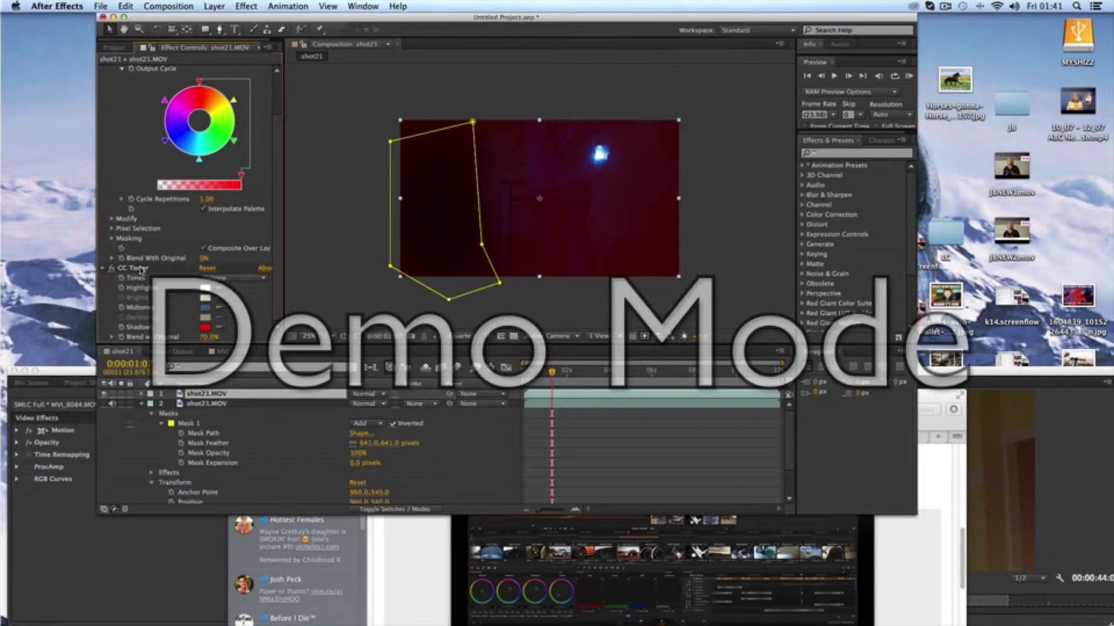
pyautogui.press('Delete')
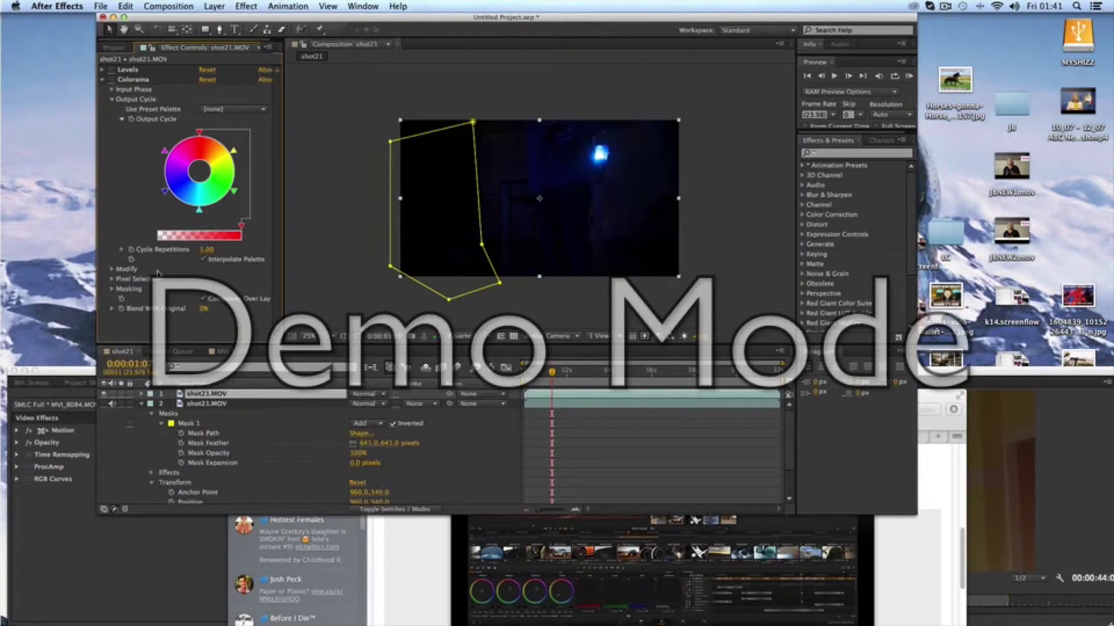
# Step: Enable Colorama with the Ramp Gray palette, extend its output cycle, then close the project without saving
pyautogui.click(138, 80)
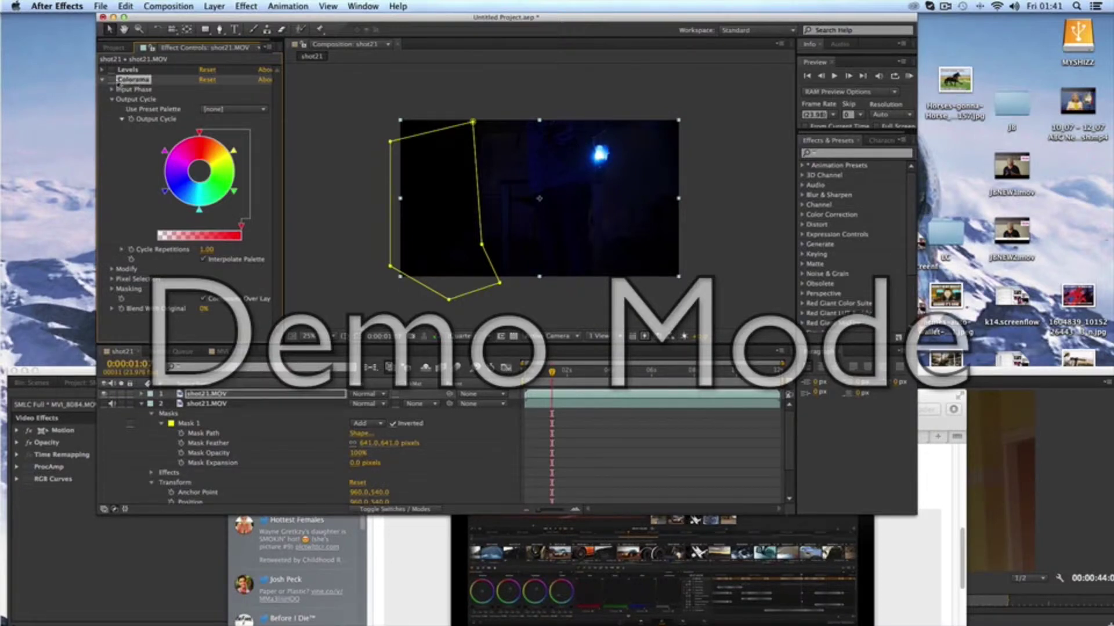
pyautogui.click(112, 80)
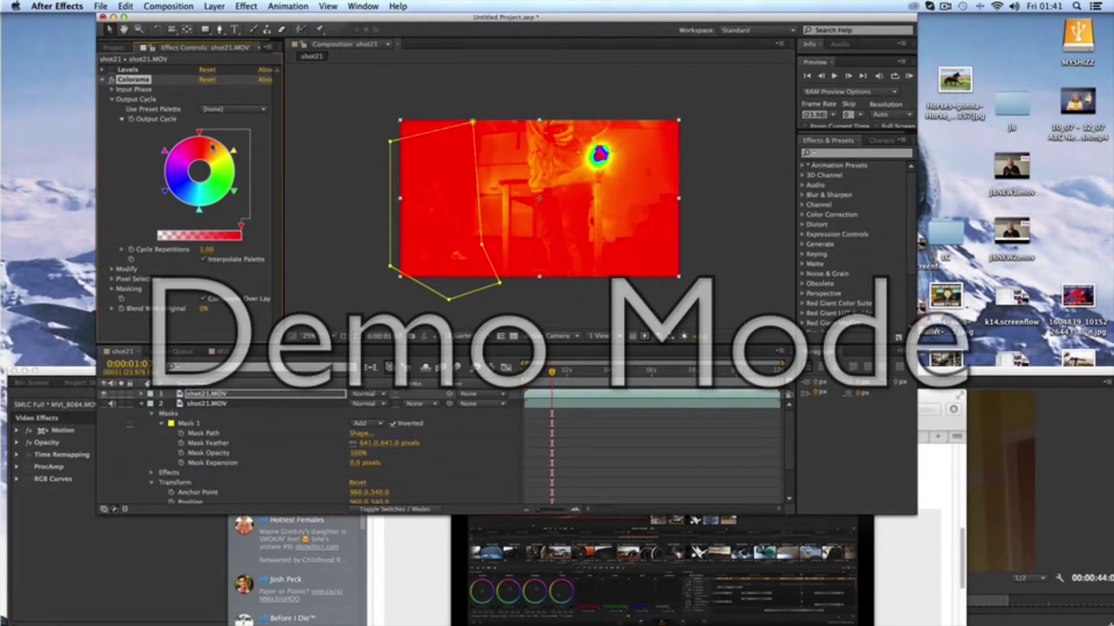
pyautogui.click(235, 109)
pyautogui.click(247, 198)
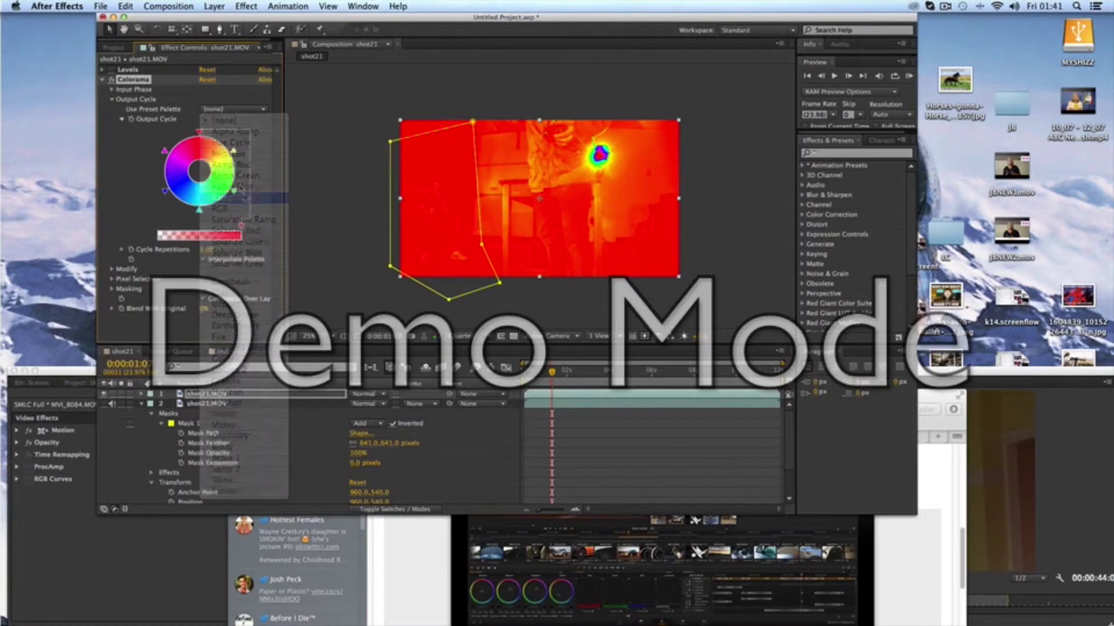
pyautogui.doubleClick(217, 146)
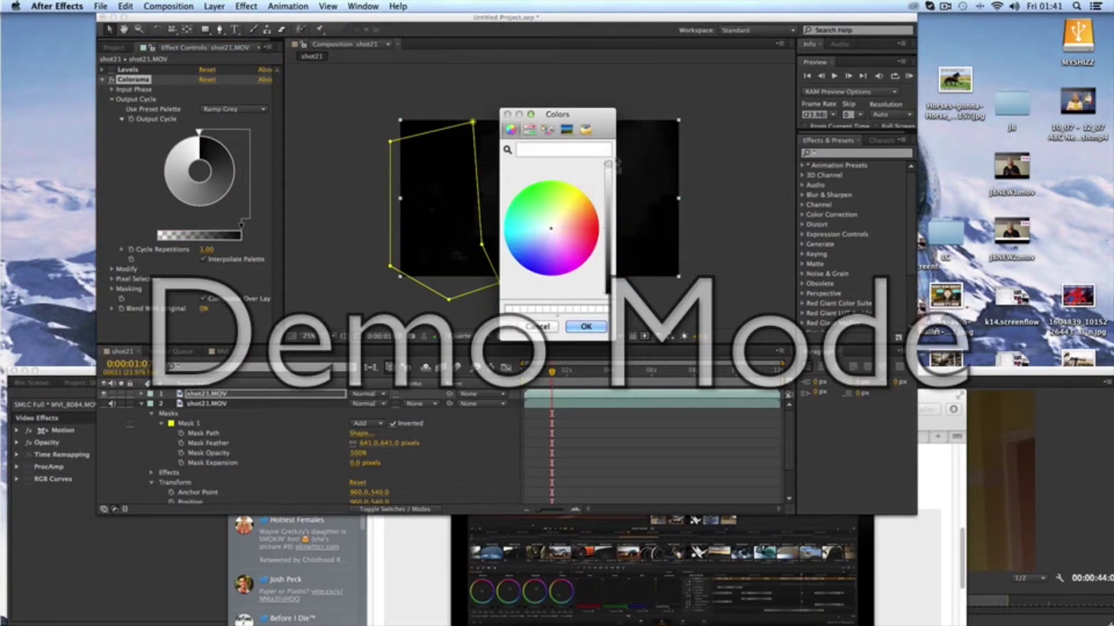
pyautogui.click(586, 326)
pyautogui.moveTo(222, 139)
pyautogui.mouseDown()
pyautogui.moveTo(235, 159)
pyautogui.moveTo(229, 181)
pyautogui.moveTo(203, 148)
pyautogui.moveTo(216, 140)
pyautogui.mouseUp()
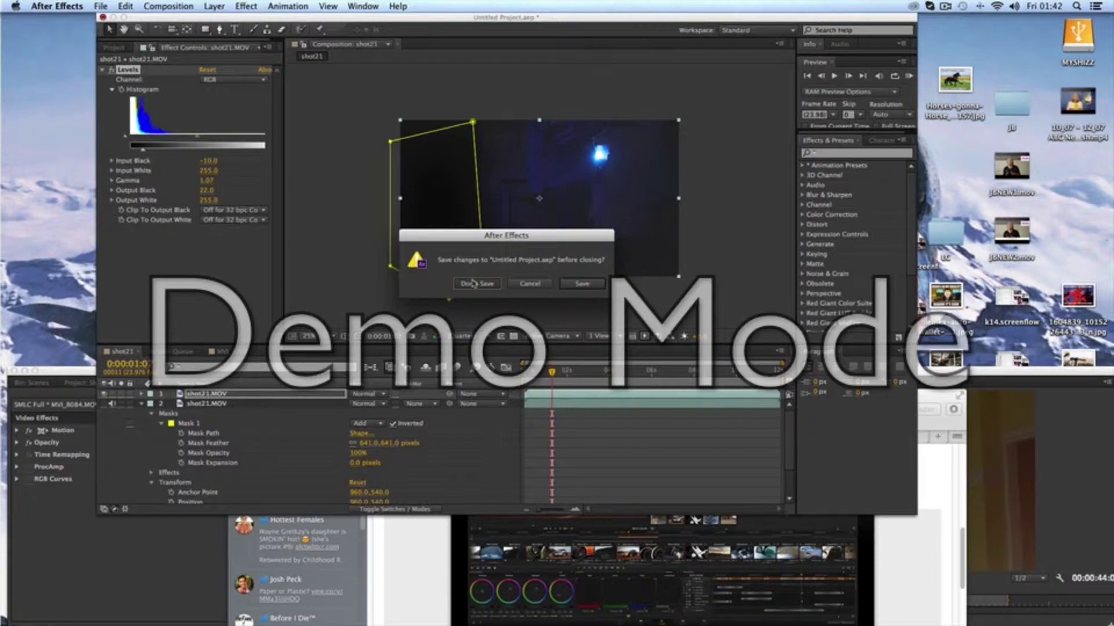
pyautogui.click(474, 283)
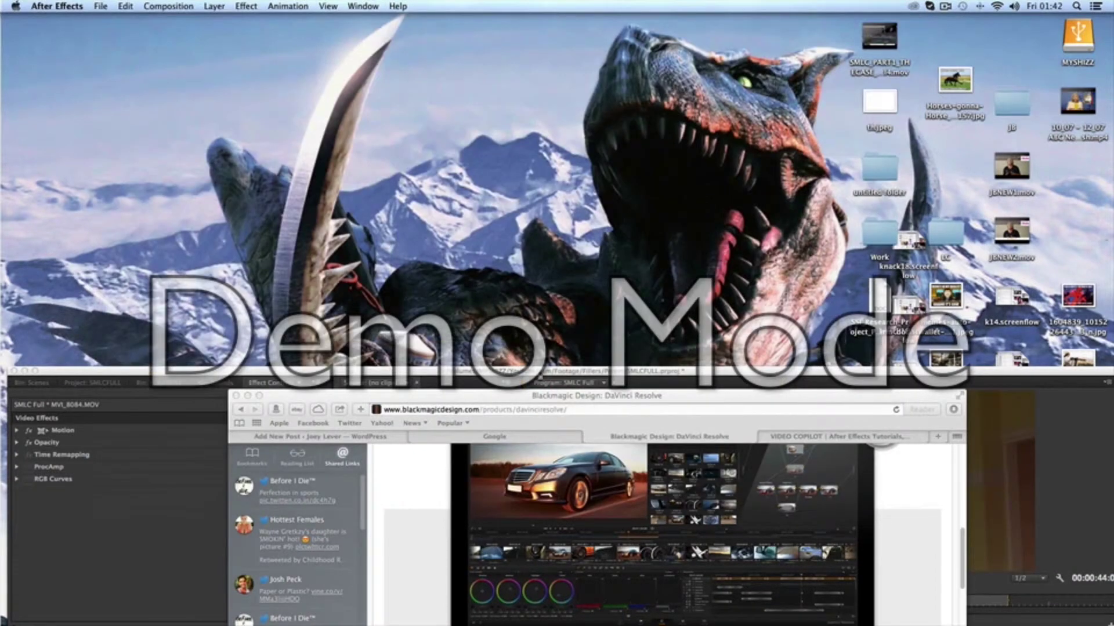
# Step: Bring Premiere Pro forward, zoom the timeline in, and park the playhead on MVI_1070 at 01:23:40:06
pyautogui.moveTo(529, 370); pyautogui.dragTo(521, 5)
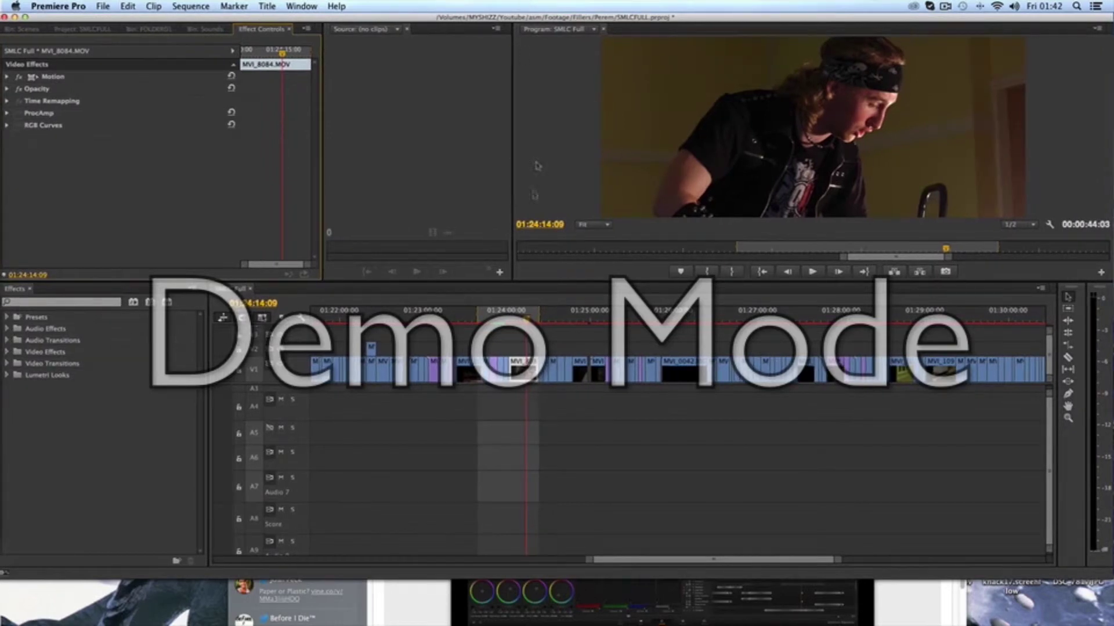
pyautogui.click(484, 316)
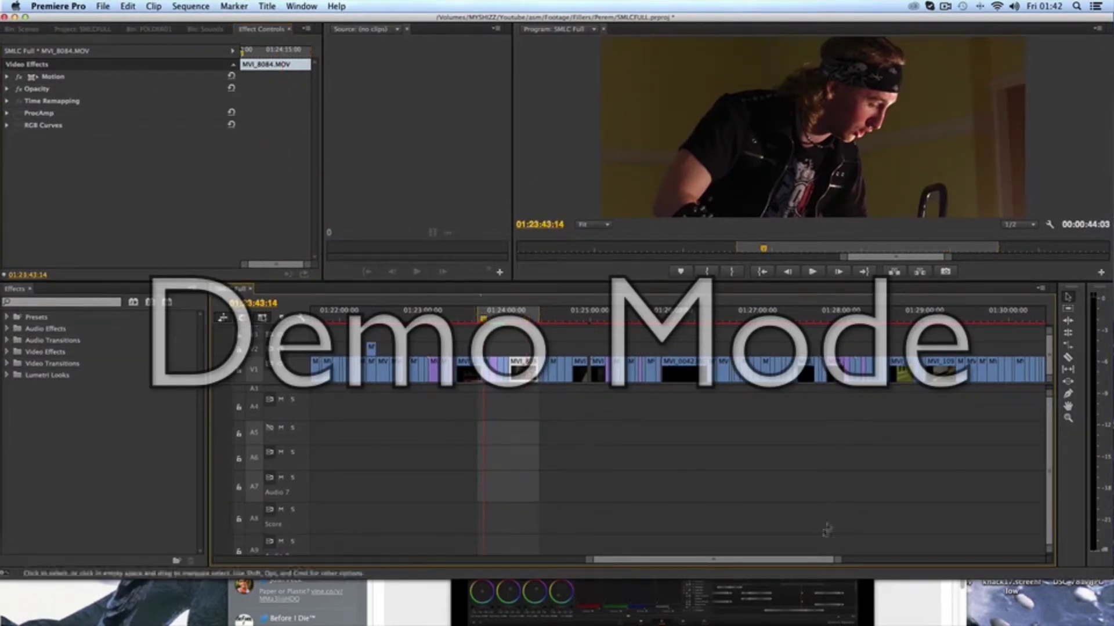
pyautogui.press('=')
pyautogui.press('=')
pyautogui.press('=')
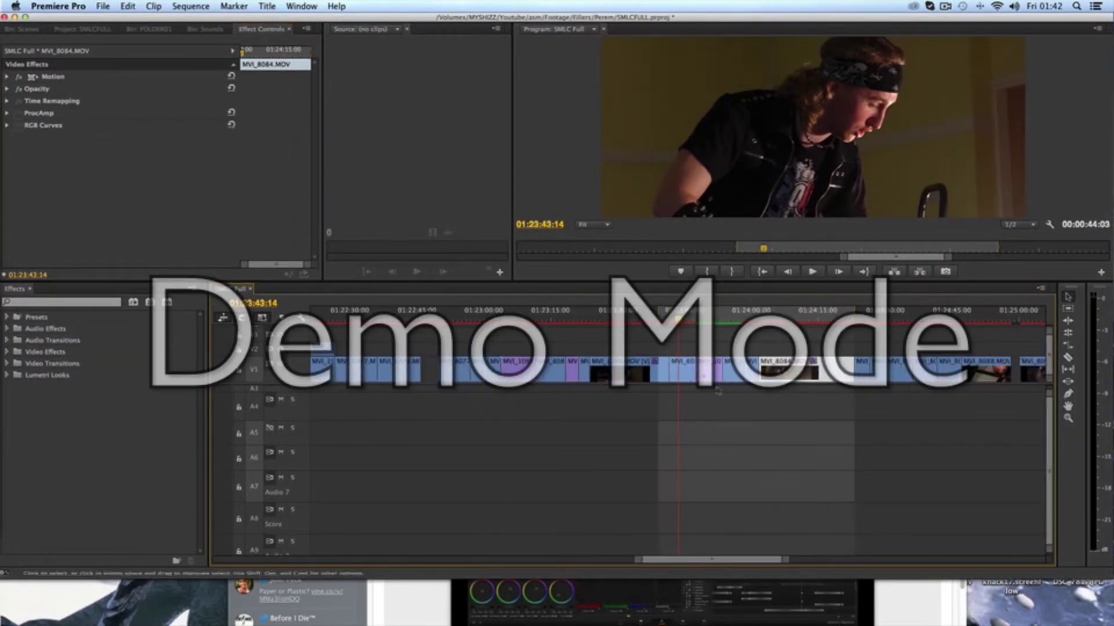
pyautogui.click(685, 323)
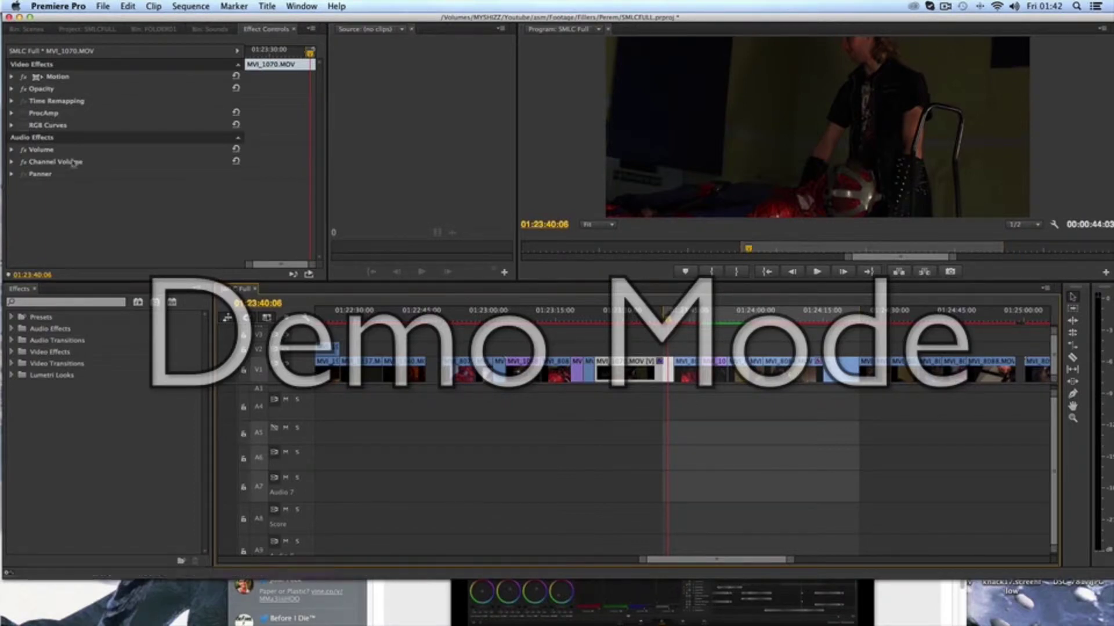
# Step: Expand MVI_1070's ProcAmp, look it up via an Effects search for 'proc', and toggle it to compare
pyautogui.click(12, 113)
pyautogui.click(66, 302)
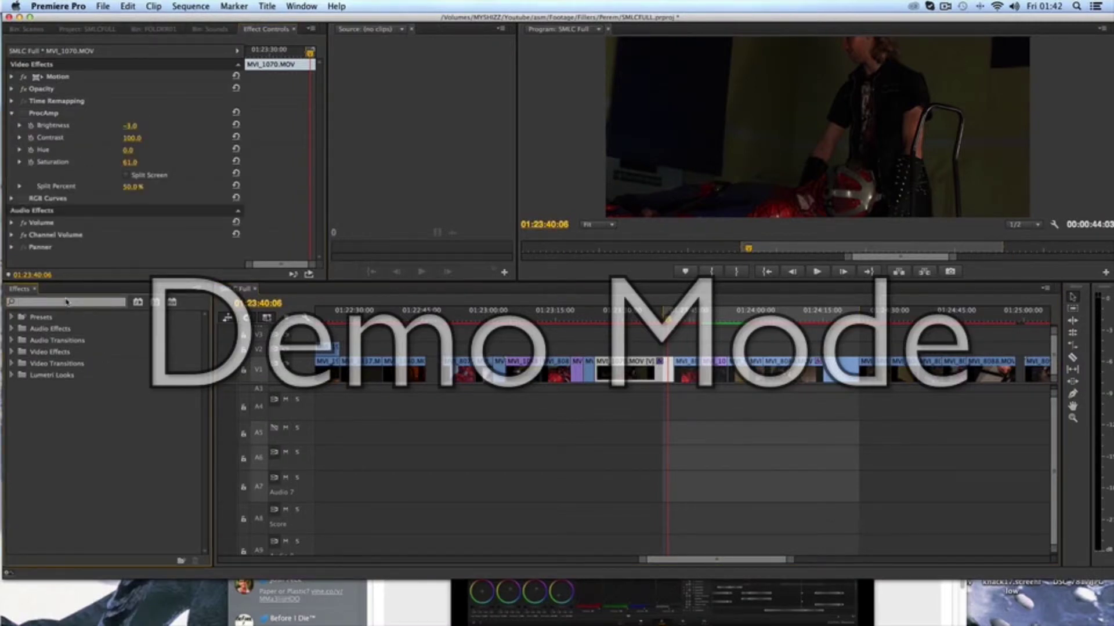
pyautogui.write('proc')
pyautogui.click(56, 390)
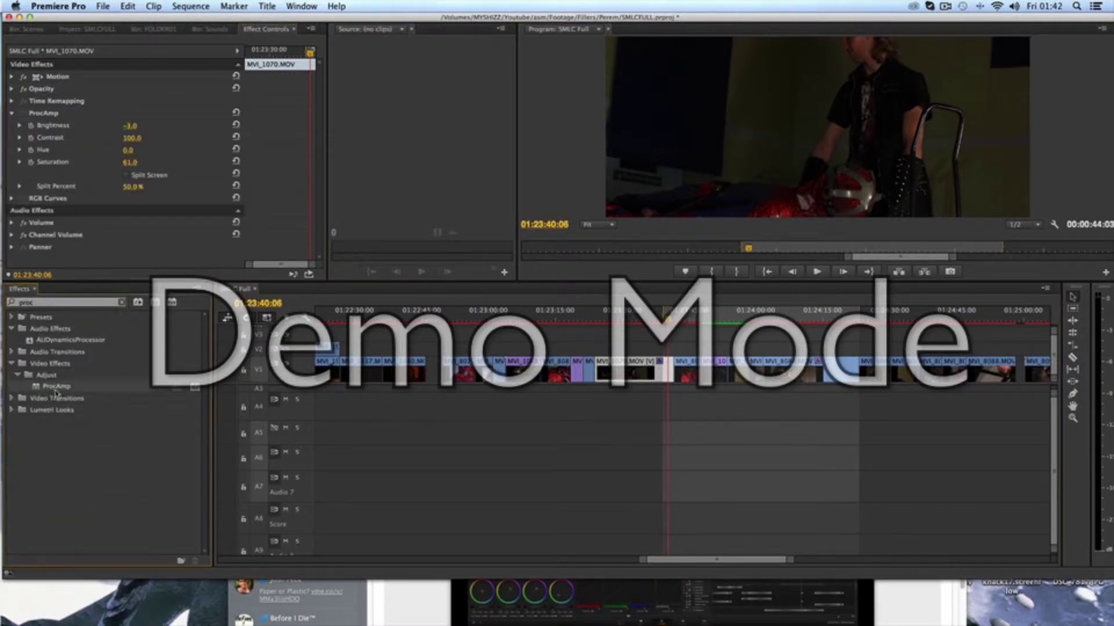
pyautogui.click(25, 115)
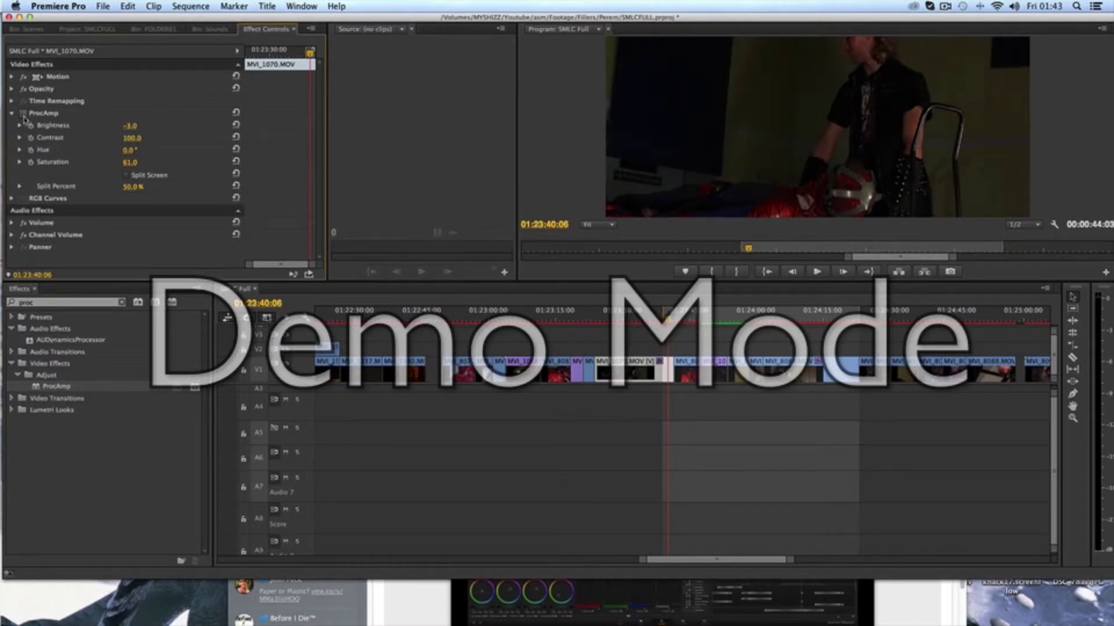
pyautogui.click(23, 114)
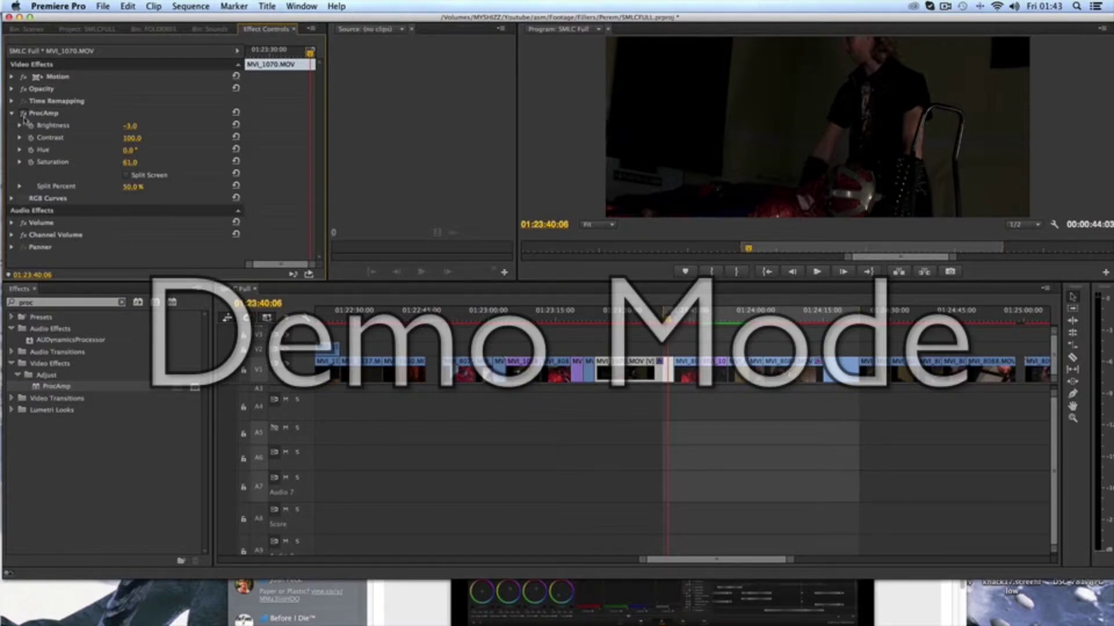
pyautogui.click(23, 114)
pyautogui.click(23, 114)
pyautogui.click(23, 115)
pyautogui.click(23, 114)
# Step: Scrub MVI_1070's ProcAmp Saturation up to 200, then down to 46.0
pyautogui.moveTo(128, 166); pyautogui.dragTo(130, 163)
pyautogui.moveTo(130, 162); pyautogui.dragTo(191, 163)
pyautogui.moveTo(130, 162); pyautogui.dragTo(109, 162)
# Step: Expand and select MVI_1070's RGB Curves effect and search the Effects panel for 'rgb'
pyautogui.click(12, 197)
pyautogui.scroll(-3, 61, 180)
pyautogui.scroll(-1, 61, 180)
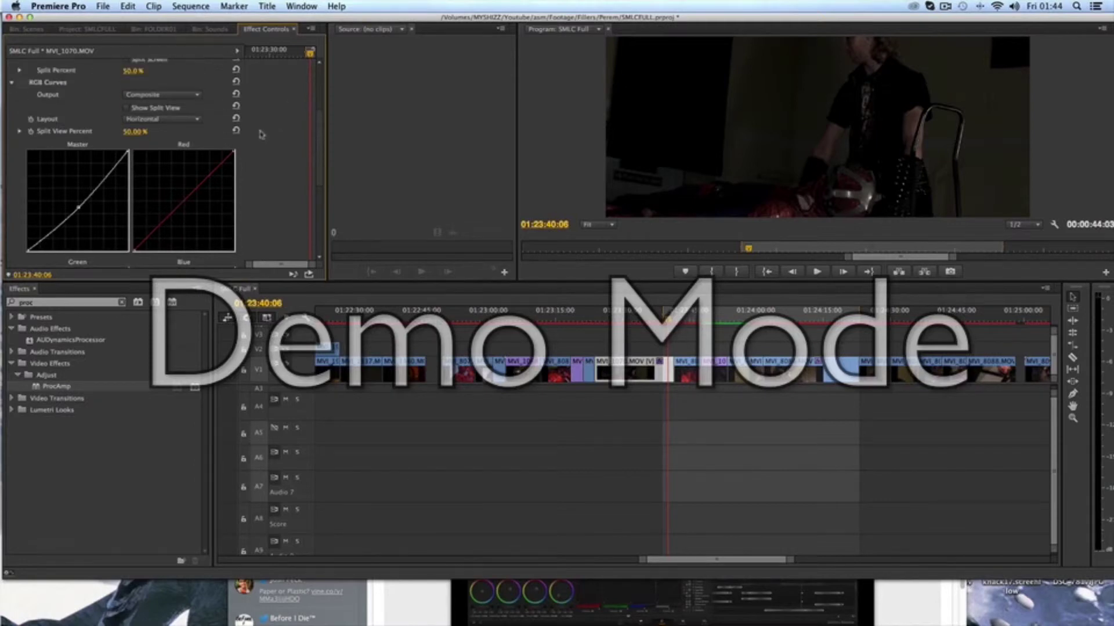
pyautogui.click(32, 85)
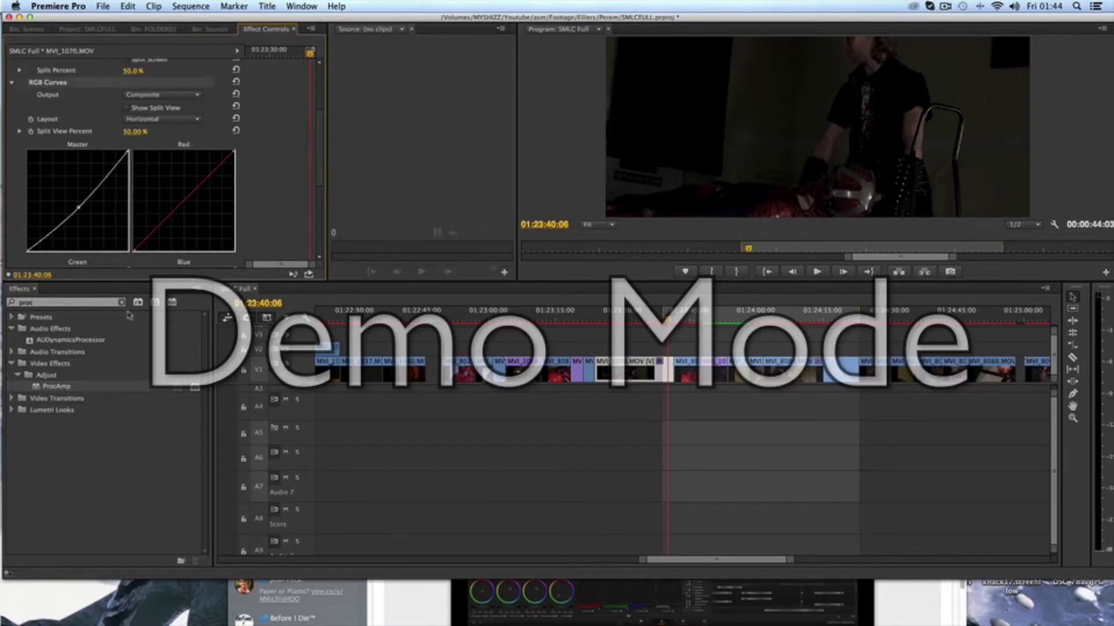
pyautogui.click(46, 303)
pyautogui.moveTo(3, 300)
pyautogui.write('rgb')
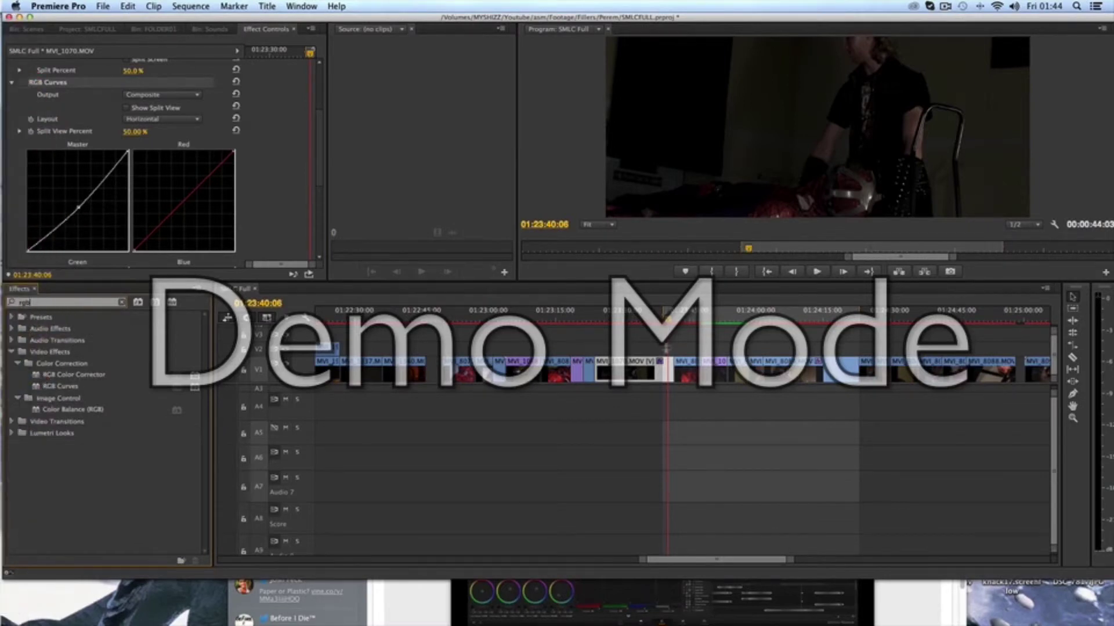
pyautogui.click(633, 376)
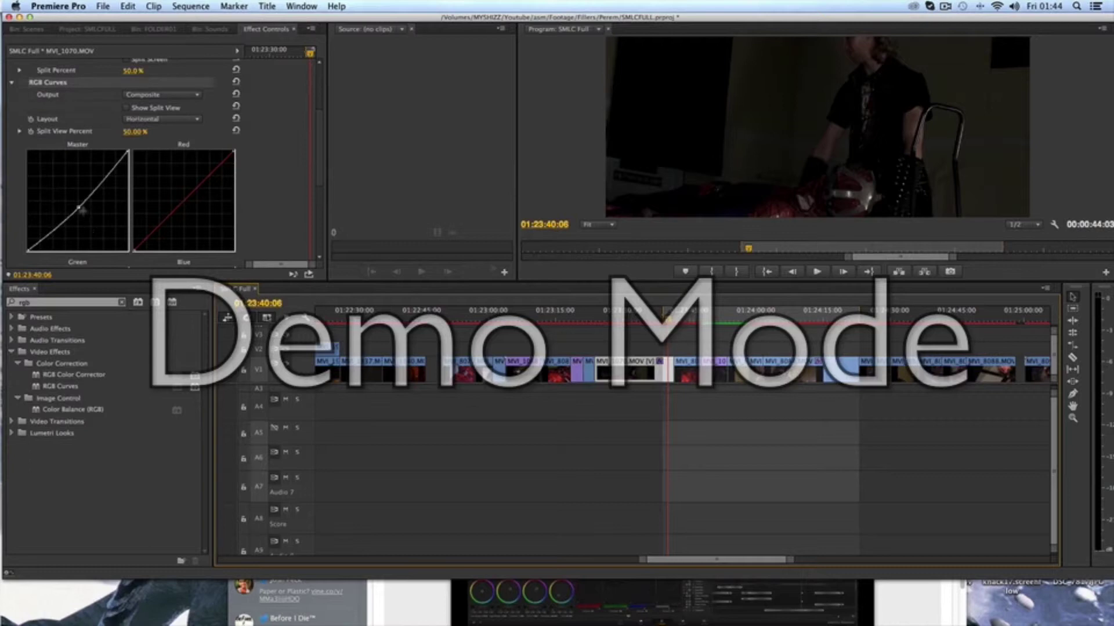
# Step: Toggle RGB Curves to compare, then pull the Master curve down to darken the shot
pyautogui.click(24, 83)
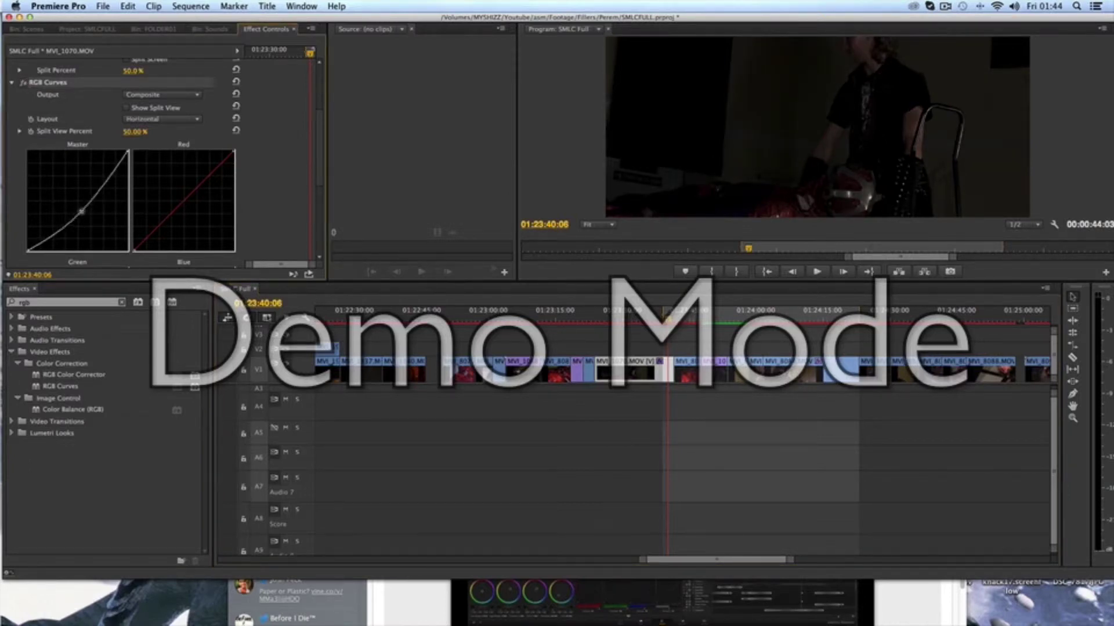
pyautogui.moveTo(78, 207); pyautogui.dragTo(80, 208)
pyautogui.moveTo(81, 209)
pyautogui.mouseDown()
pyautogui.moveTo(51, 181)
pyautogui.moveTo(82, 209)
pyautogui.mouseUp()
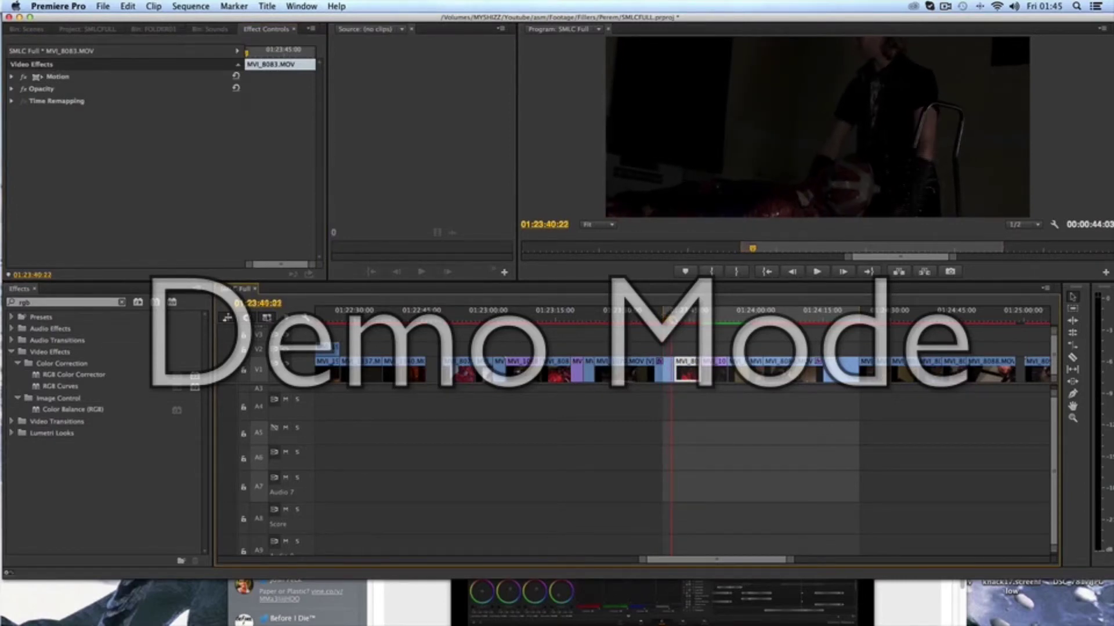
# Step: Play back the sequence to review the grade, then select clip MVI_8083
pyautogui.moveTo(674, 317); pyautogui.dragTo(662, 318)
pyautogui.press('space')
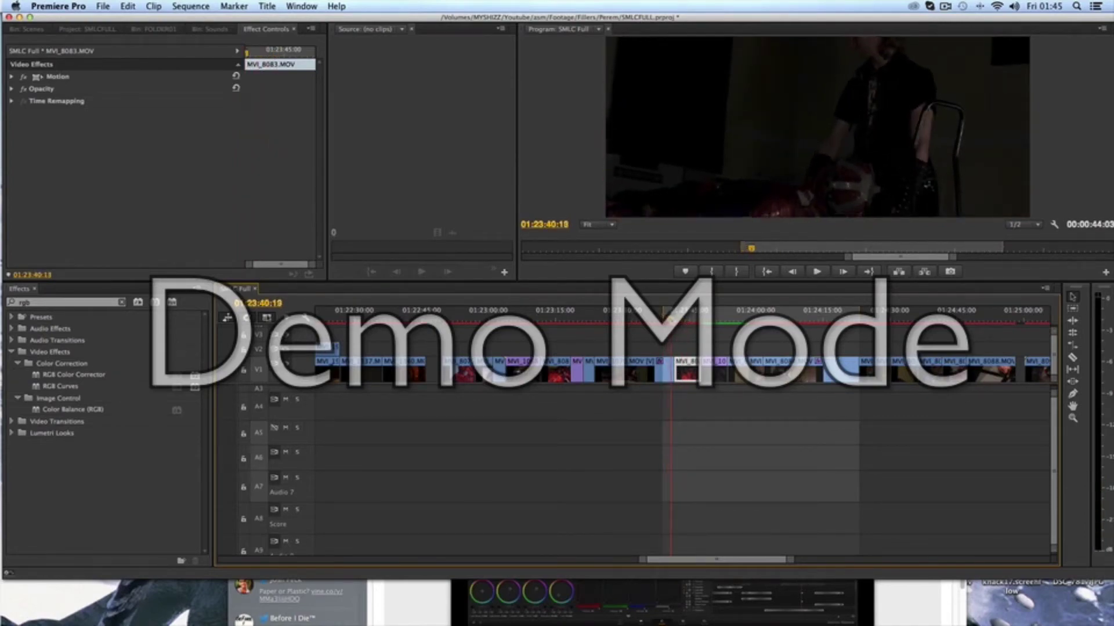
pyautogui.moveTo(667, 318); pyautogui.dragTo(658, 319)
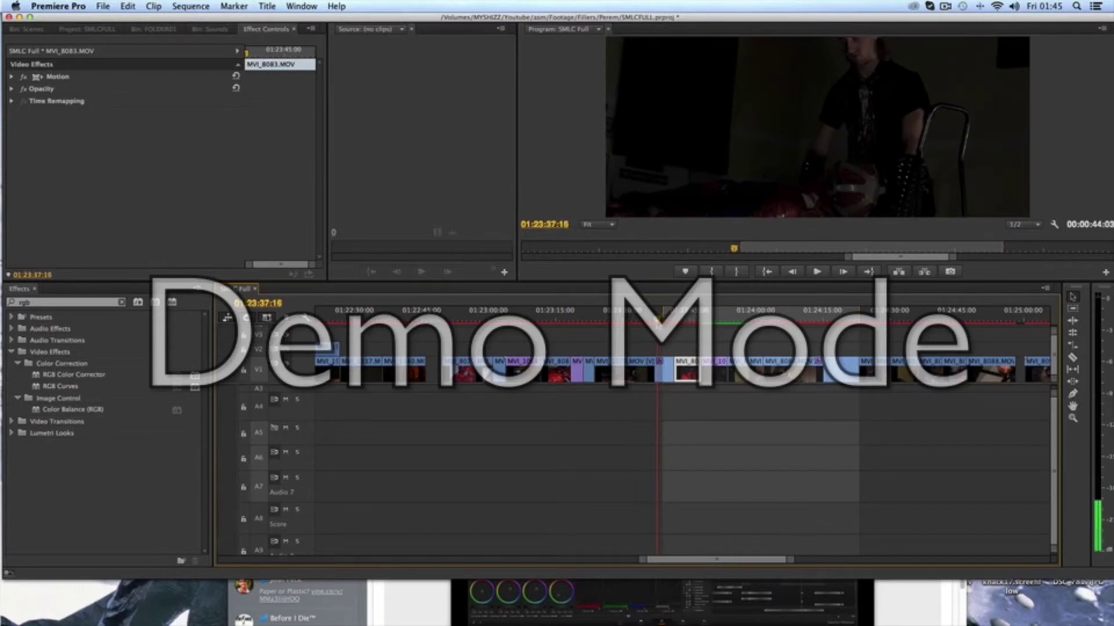
pyautogui.click(660, 364)
pyautogui.click(666, 319)
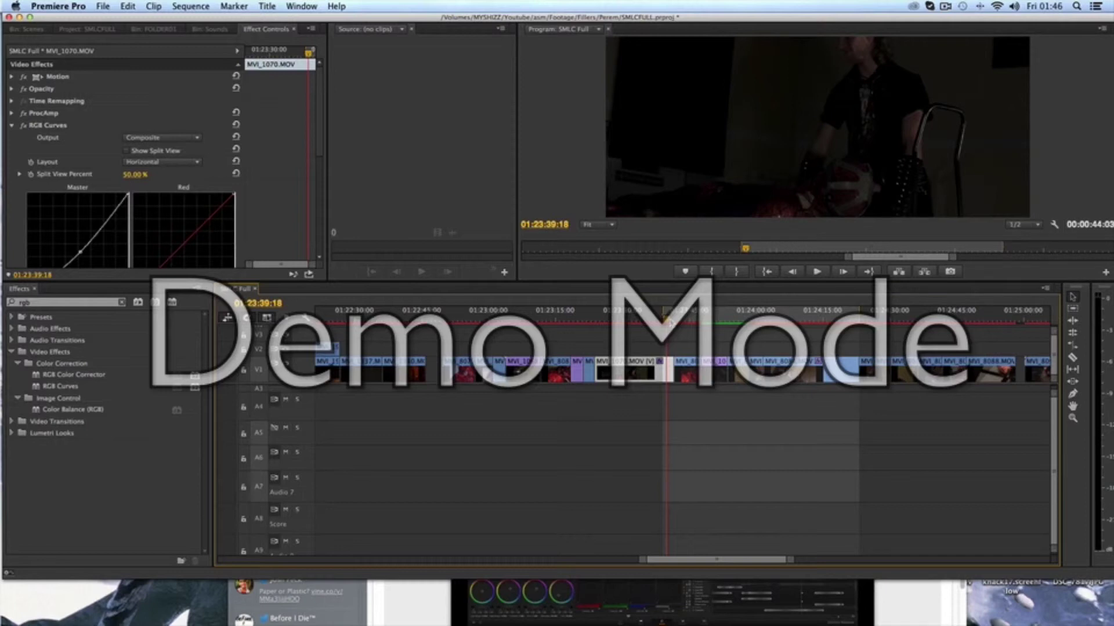
pyautogui.press('space')
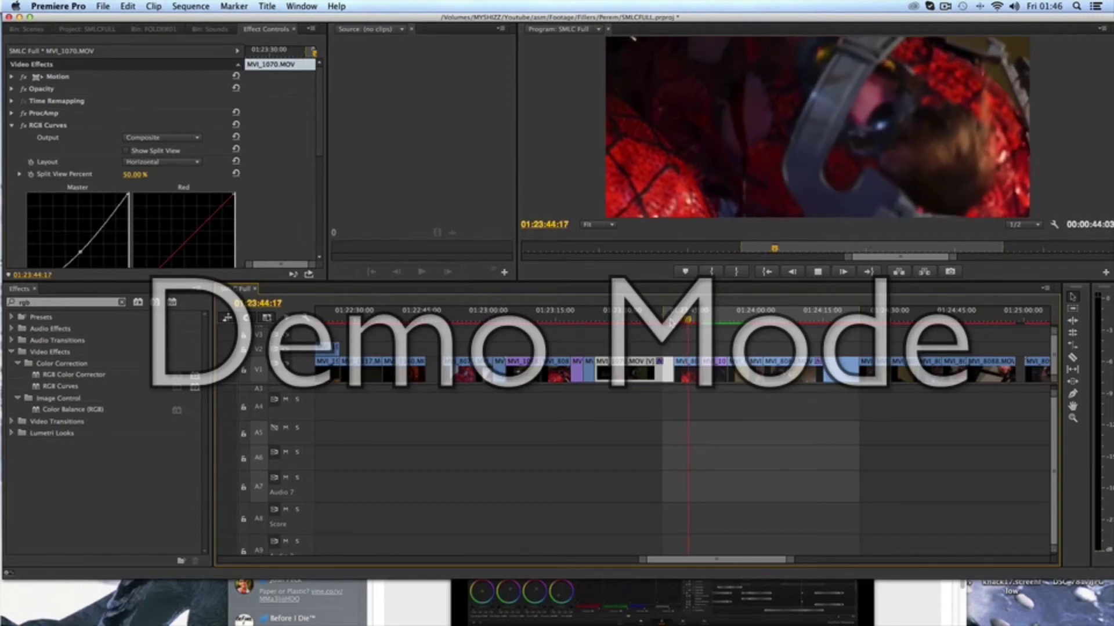
pyautogui.press('space')
pyautogui.click(686, 371)
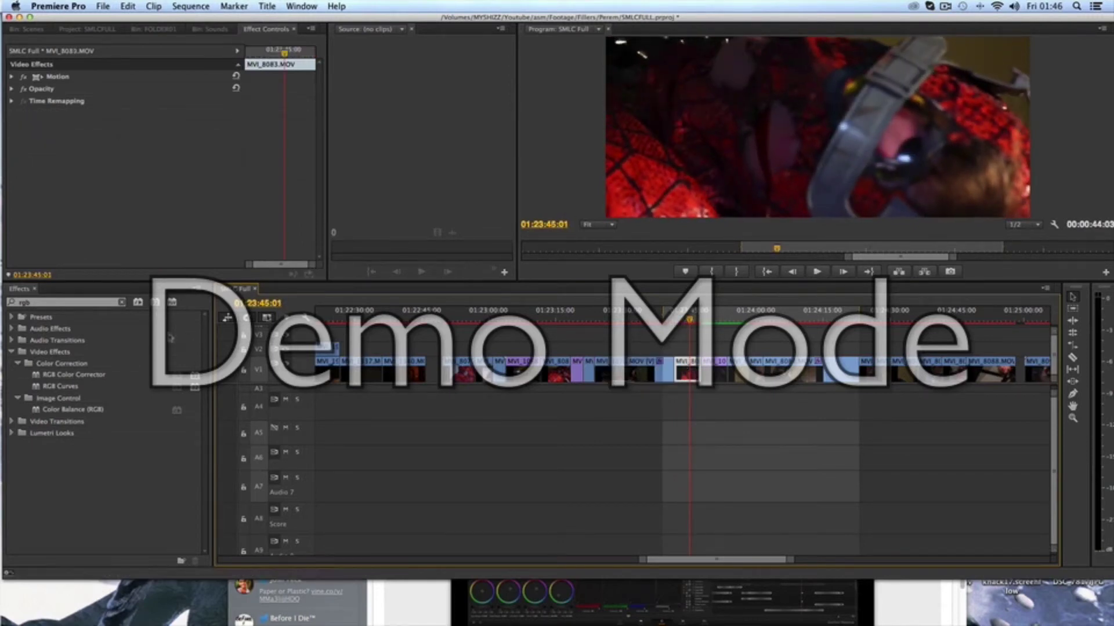
# Step: Search Effects for 'proc' and apply ProcAmp to clip MVI_8083
pyautogui.click(52, 294)
pyautogui.write('proc')
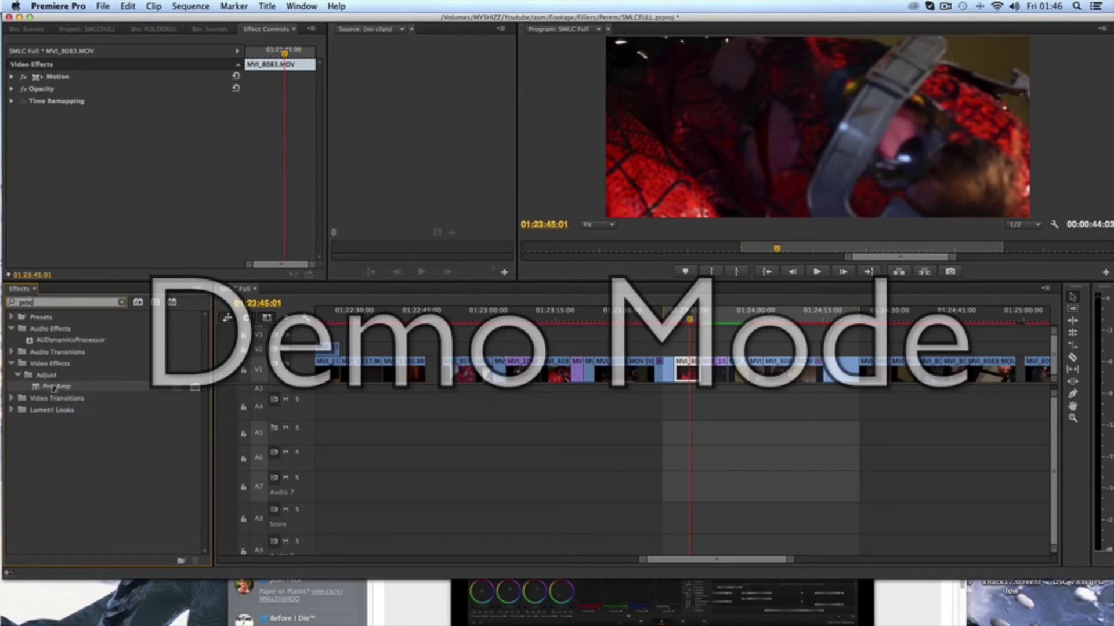
pyautogui.moveTo(56, 386); pyautogui.dragTo(690, 365)
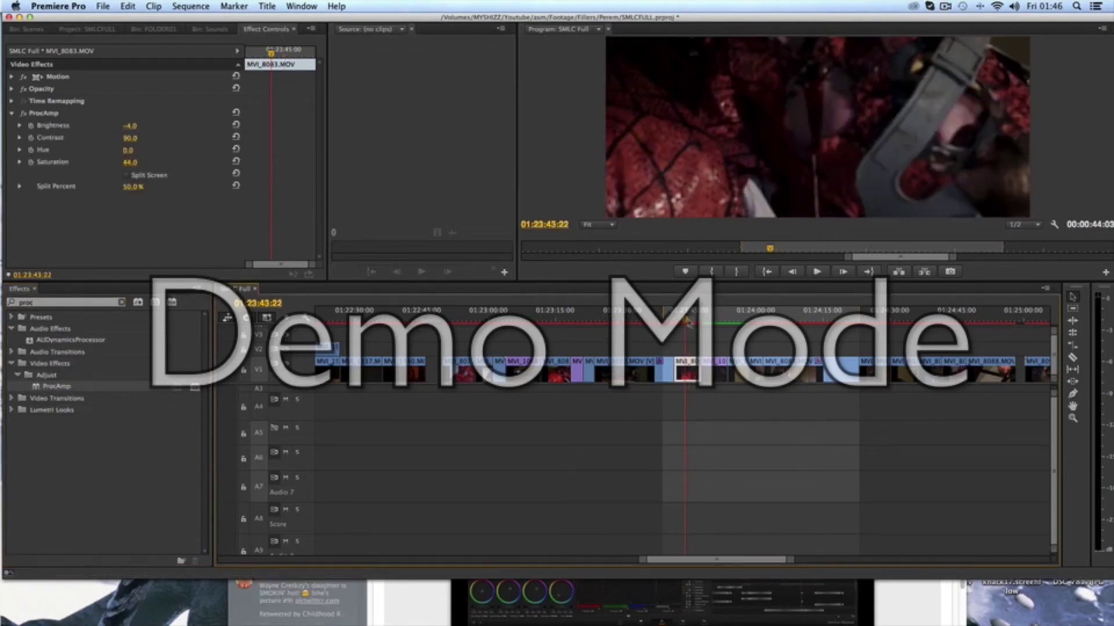
pyautogui.press('Up')
pyautogui.click(667, 370)
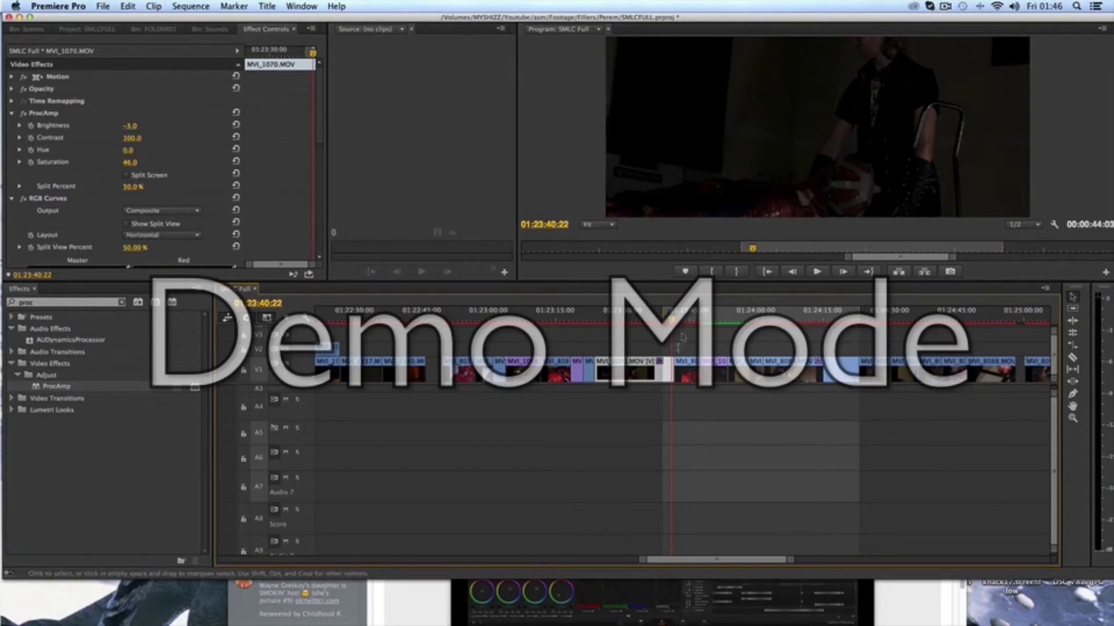
pyautogui.click(690, 366)
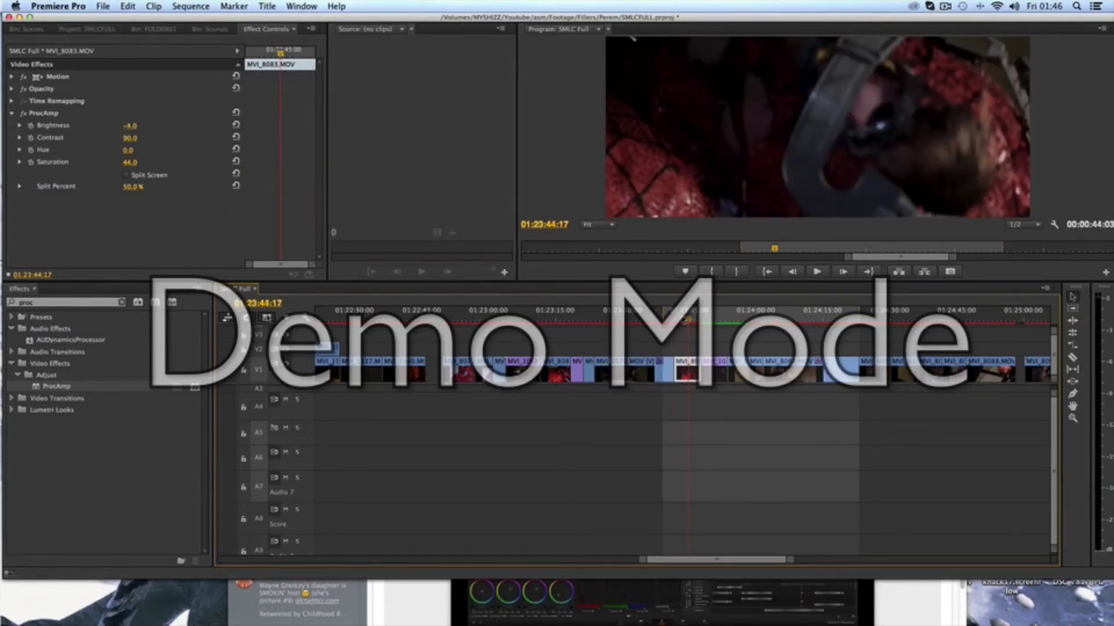
pyautogui.press('Up')
pyautogui.rightClick(663, 367)
# Step: Match MVI_8083's ProcAmp to MVI_1070: Brightness -6, Contrast 90, Saturation 43
pyautogui.click(638, 373)
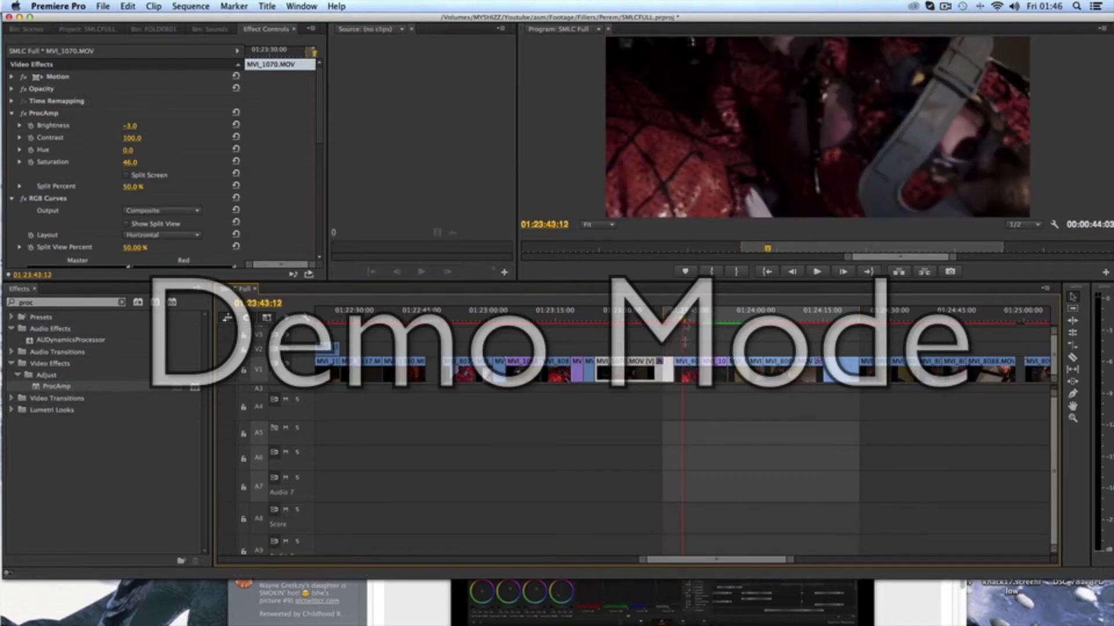
pyautogui.click(686, 363)
pyautogui.click(685, 372)
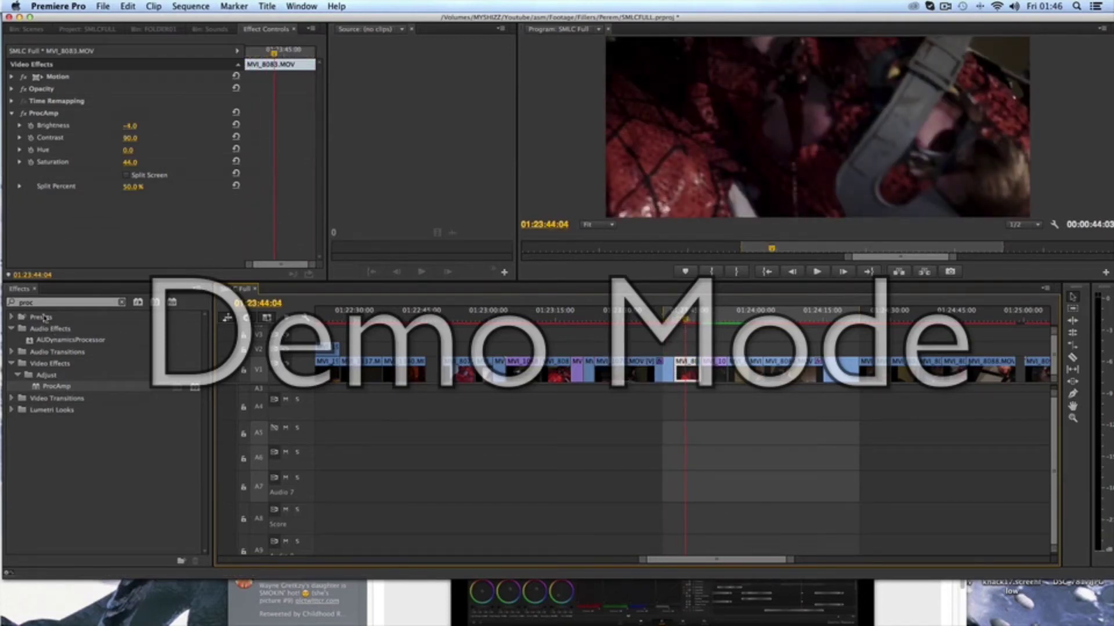
pyautogui.moveTo(130, 163); pyautogui.dragTo(133, 125)
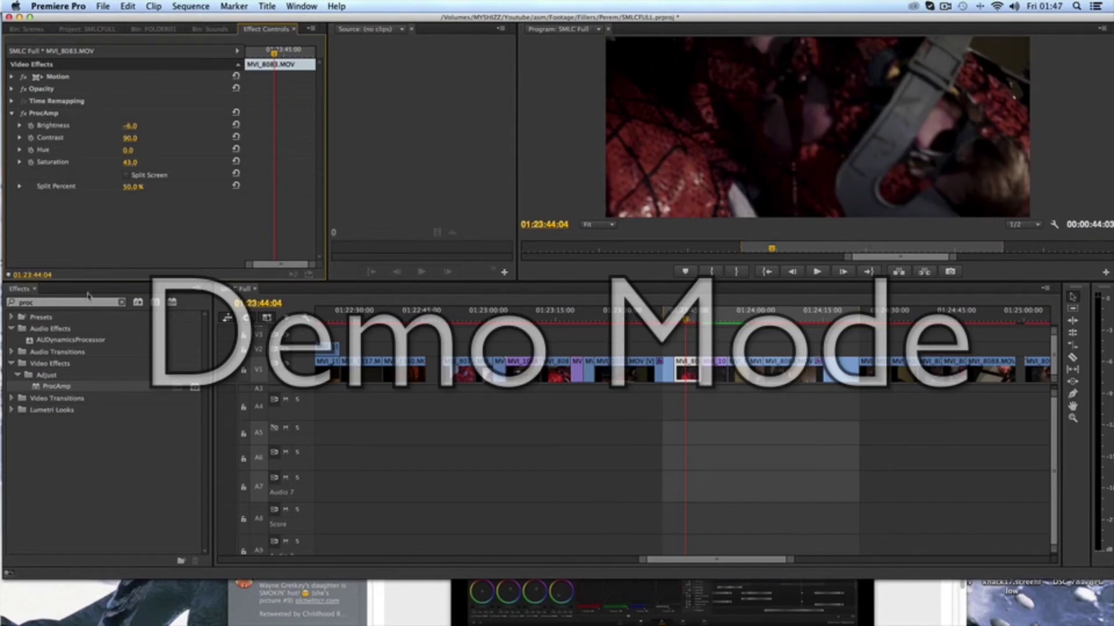
pyautogui.click(28, 293)
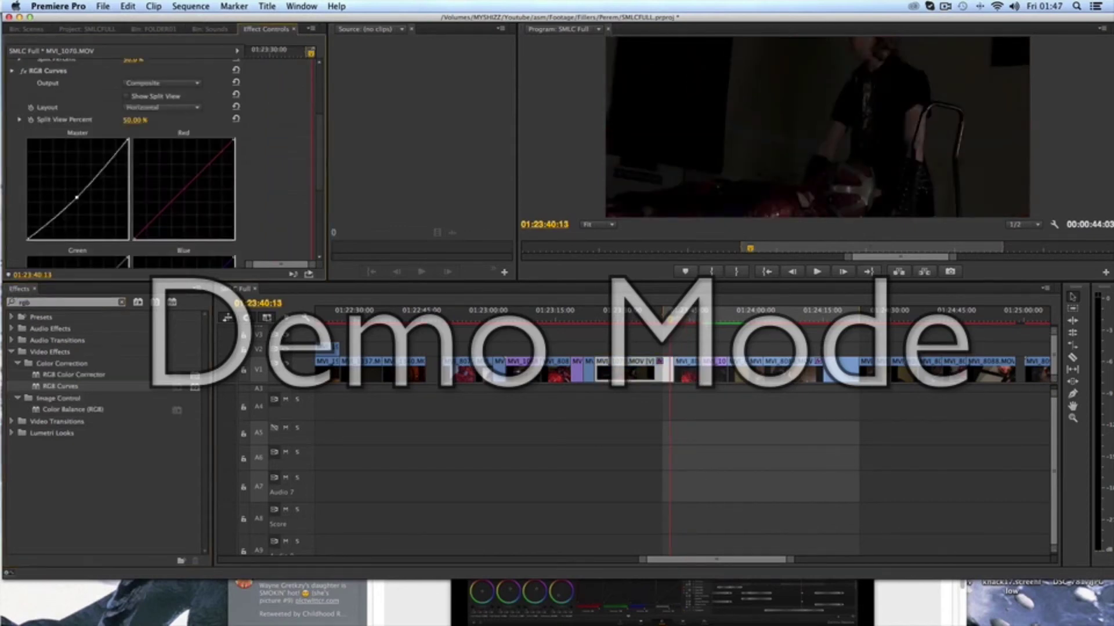
# Step: Select clip MVI_8084 on the timeline and play it back with both effects still off
pyautogui.click(661, 316)
pyautogui.press('space')
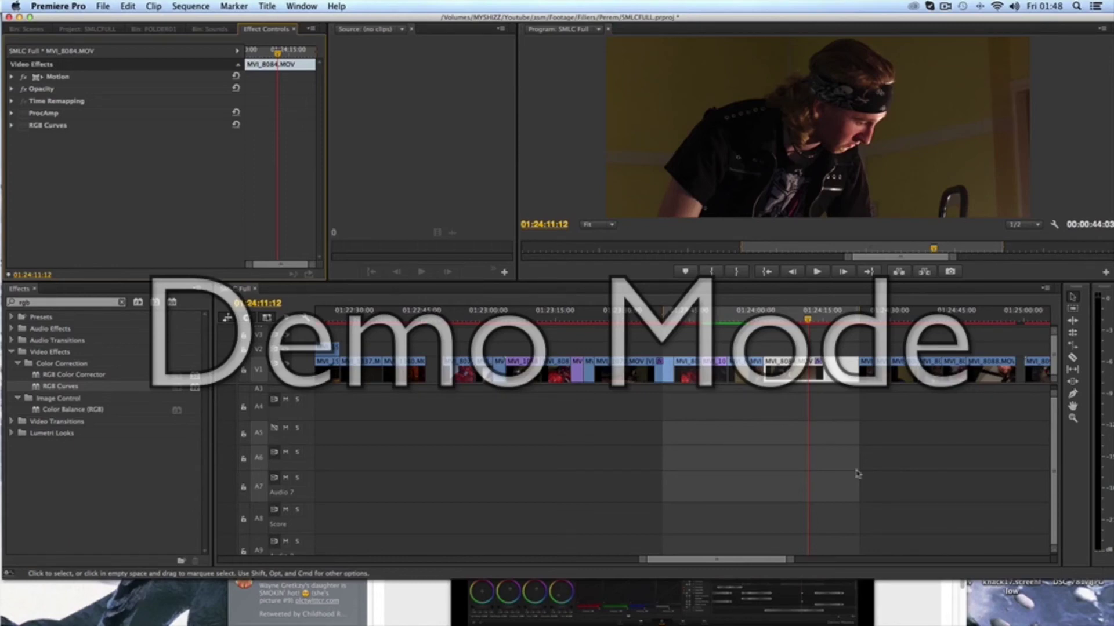
# Step: Turn on ProcAmp and RGB Curves for MVI_8084 and nudge a point on the Green curve
pyautogui.click(23, 113)
pyautogui.click(22, 126)
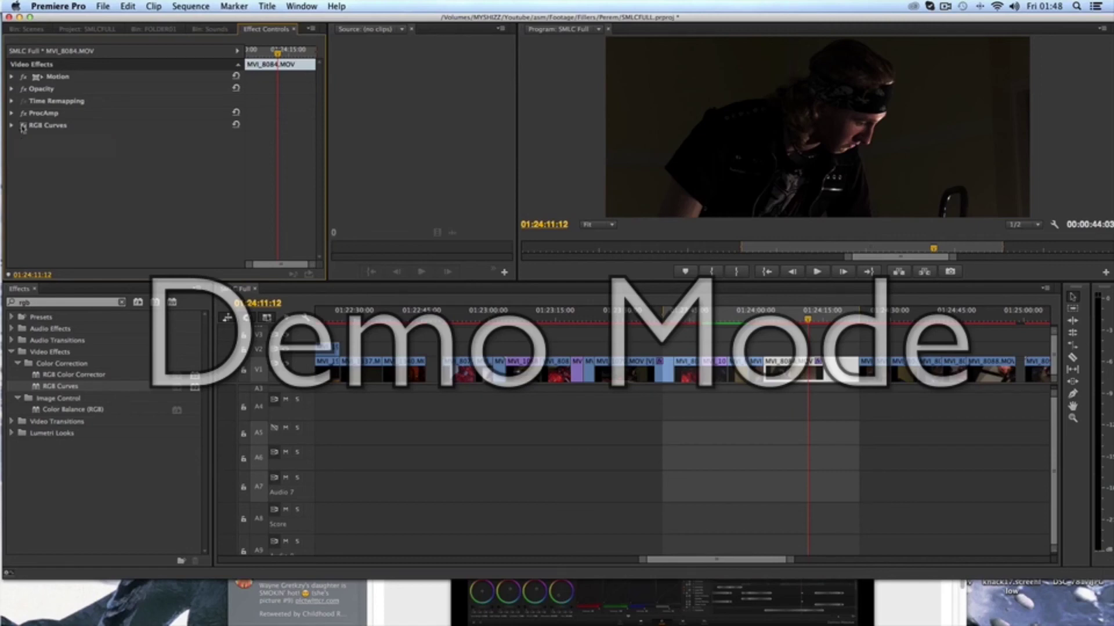
pyautogui.click(11, 126)
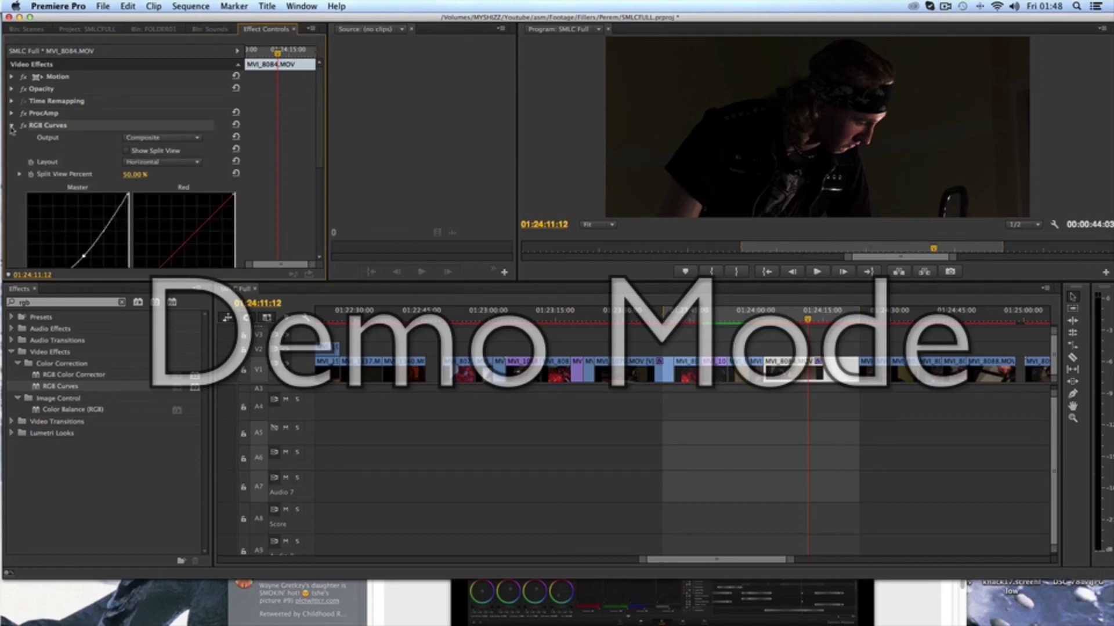
pyautogui.scroll(-5, 101, 199)
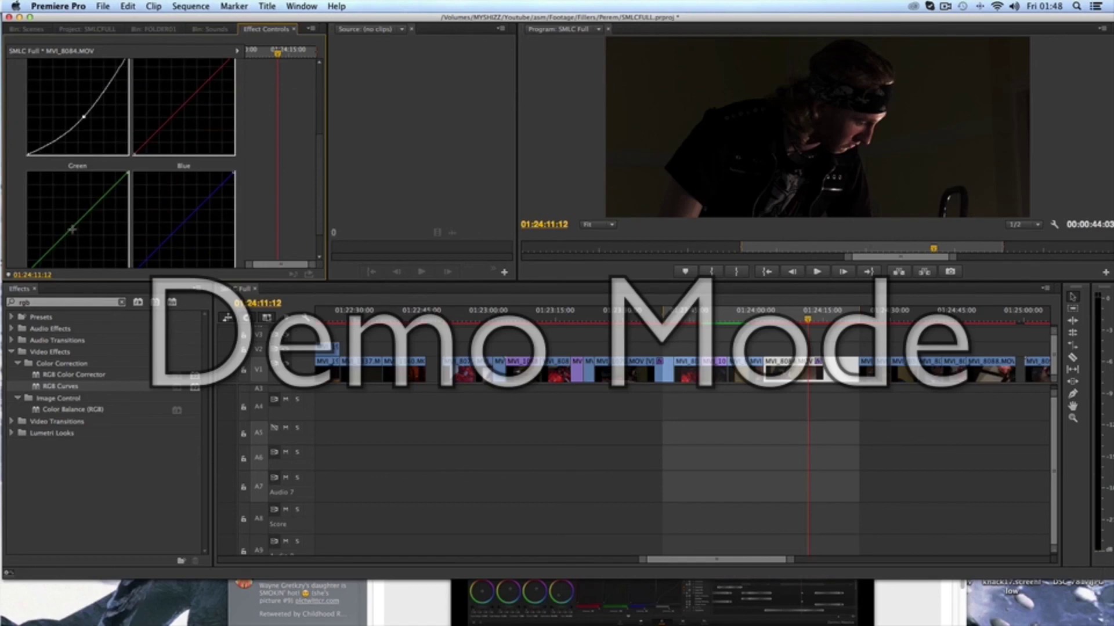
pyautogui.moveTo(72, 230); pyautogui.dragTo(72, 229)
pyautogui.scroll(5, 278, 118)
pyautogui.click(12, 125)
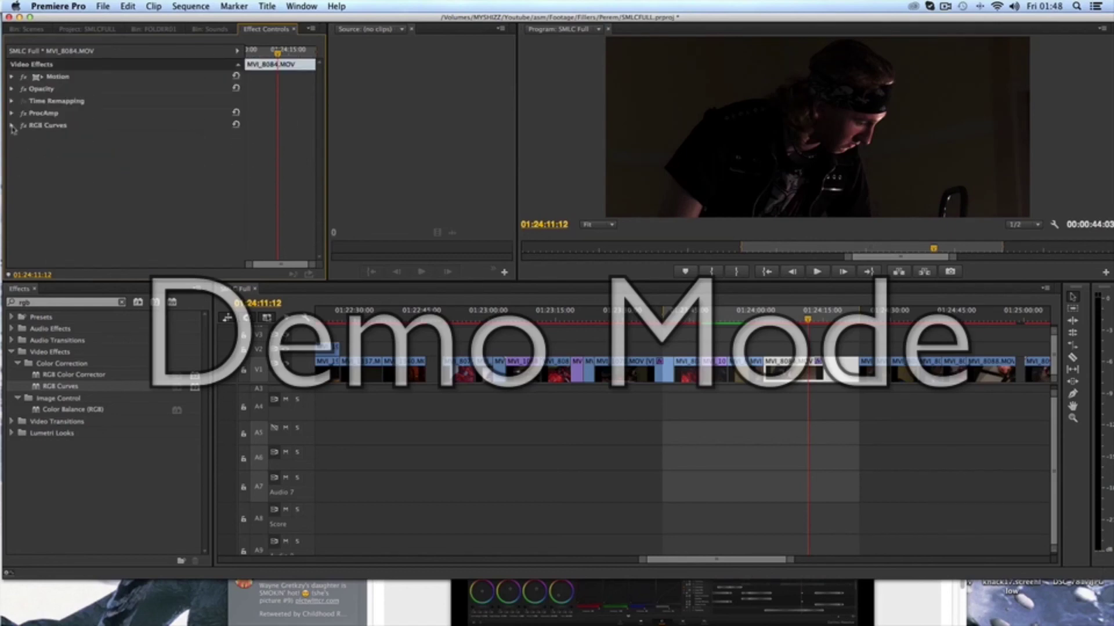